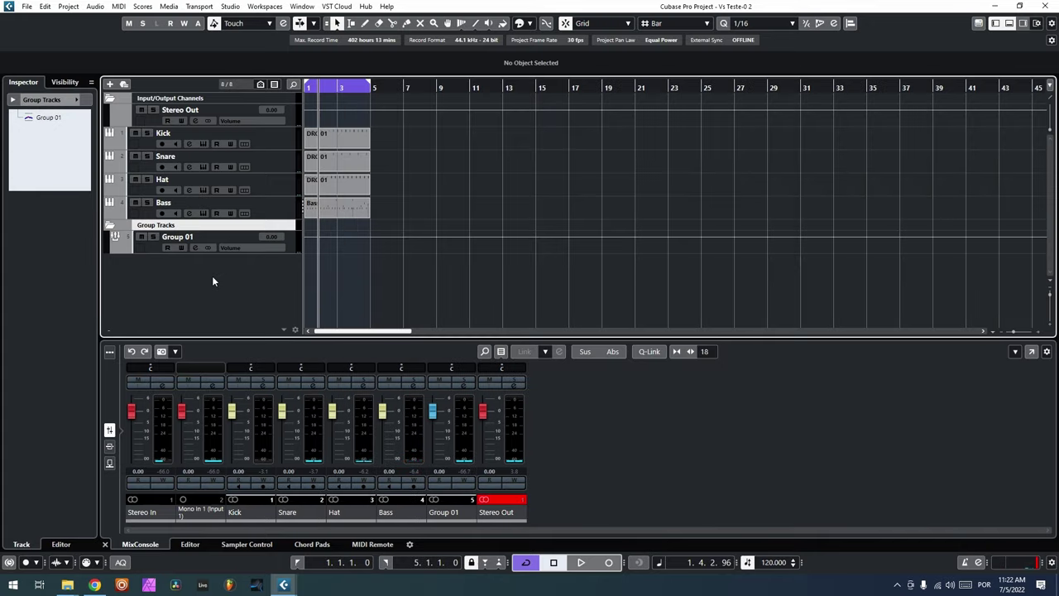
- Add the Kick Vs MIDI track and place a copy of the DRC 01 part on it
right_click(212, 271)
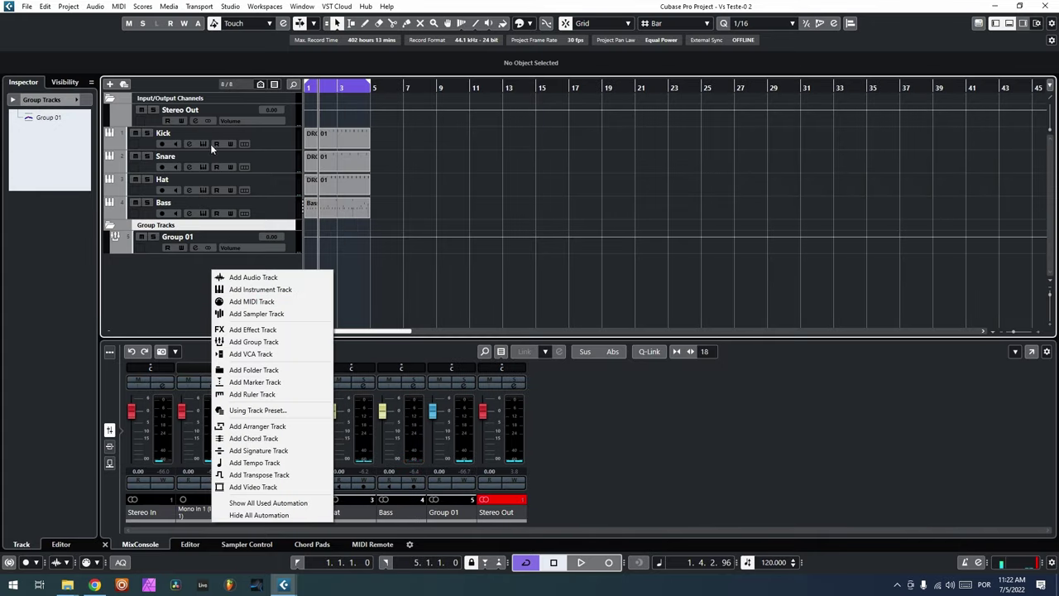
click(270, 133)
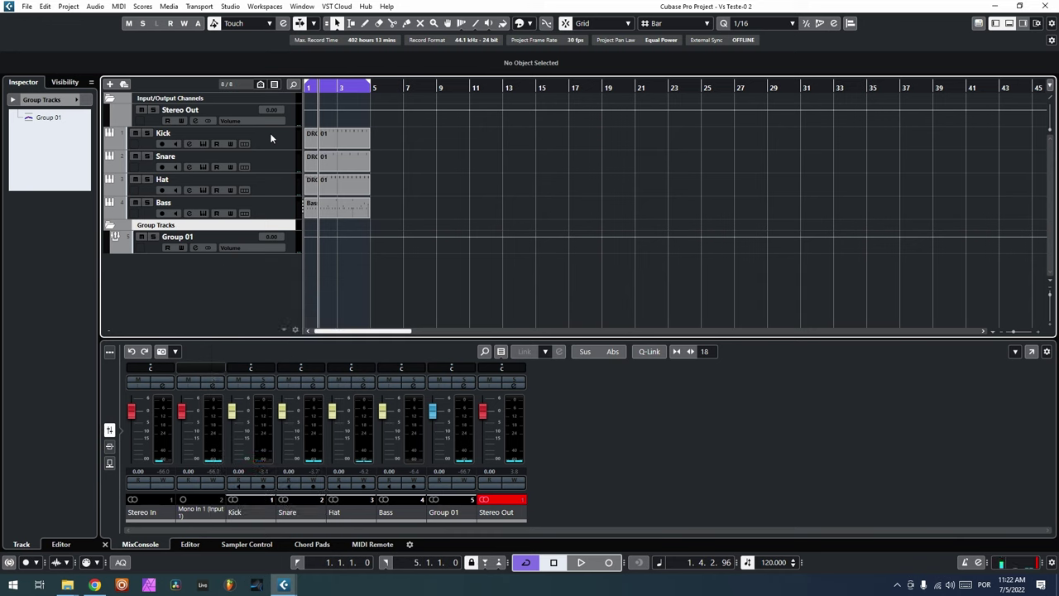
right_click(195, 281)
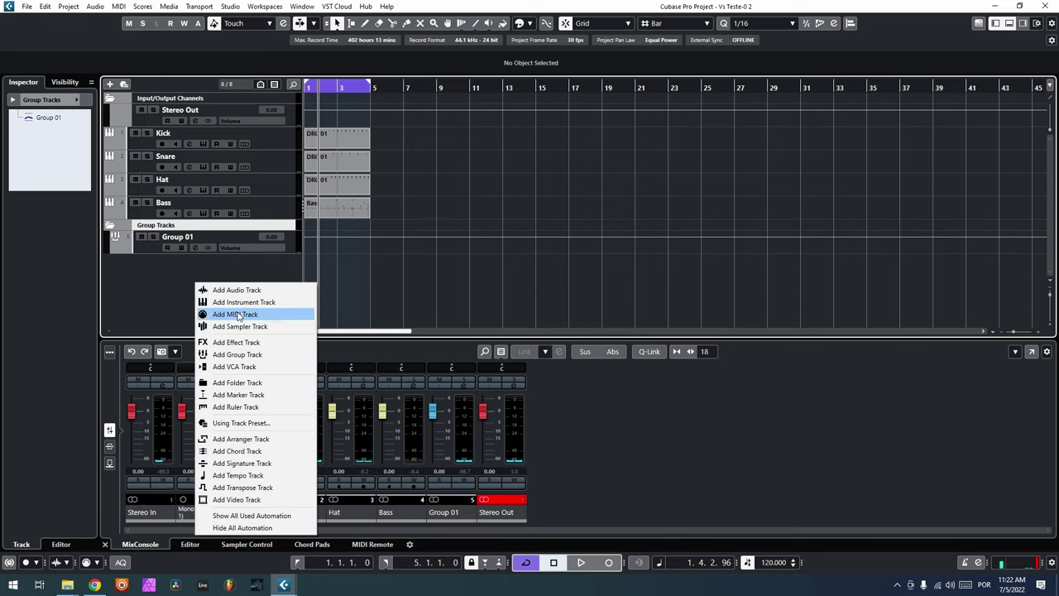
click(236, 314)
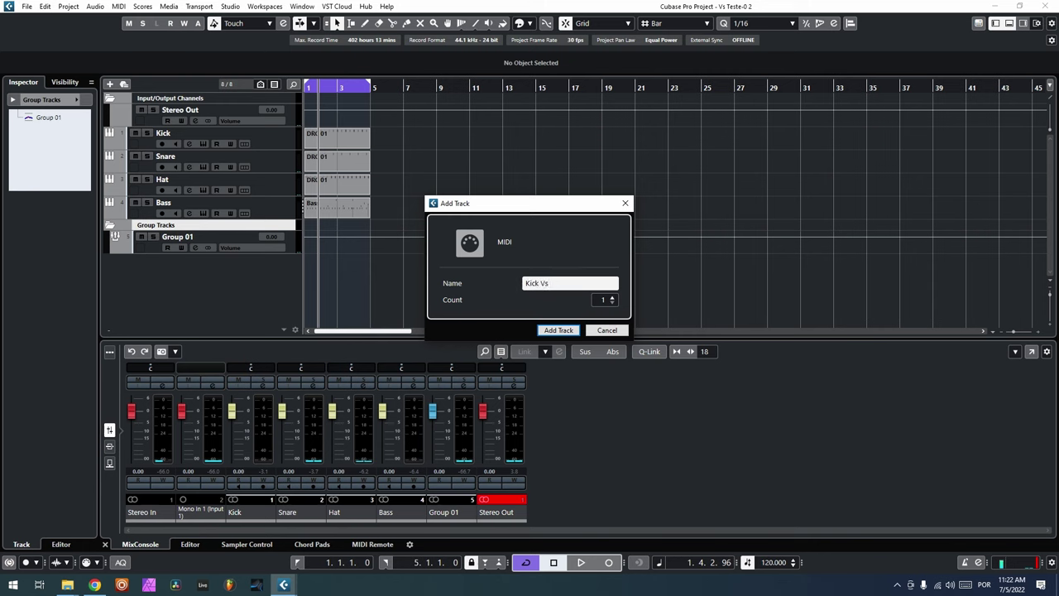
key(Return)
click(338, 142)
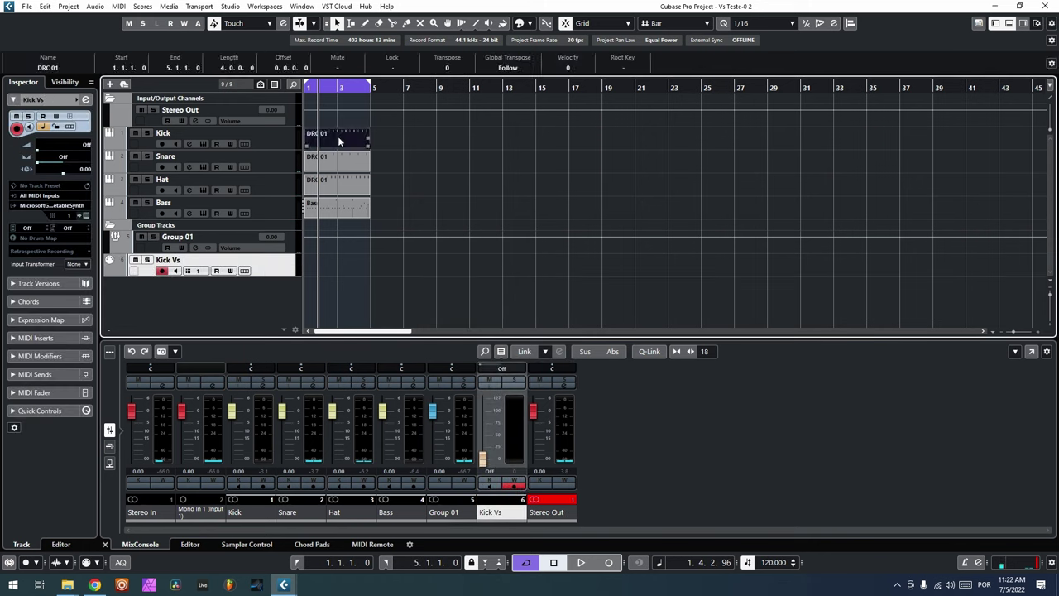
drag(337, 137, 342, 271)
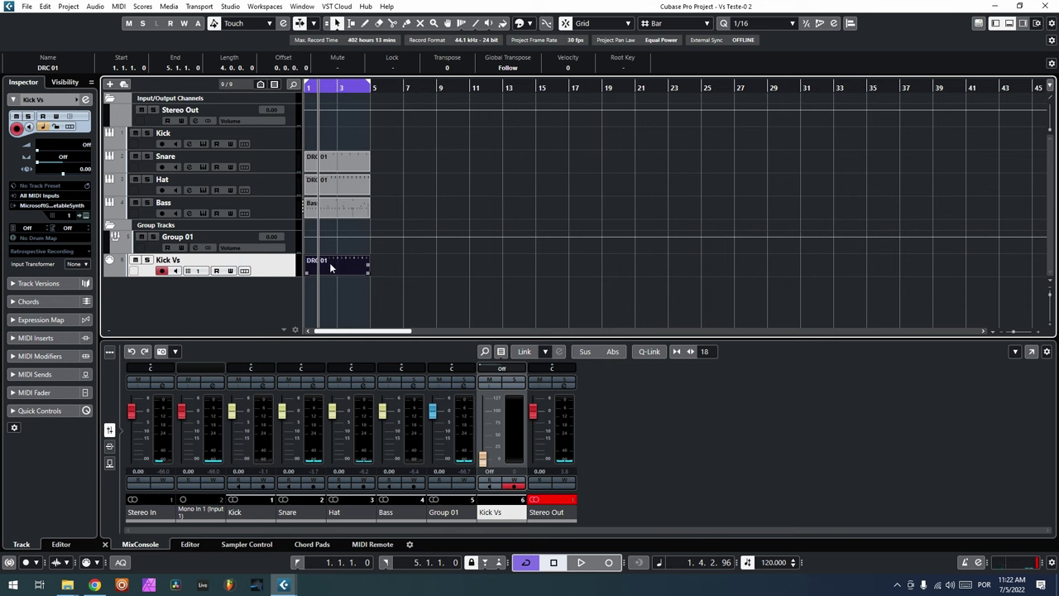
drag(329, 262, 329, 139)
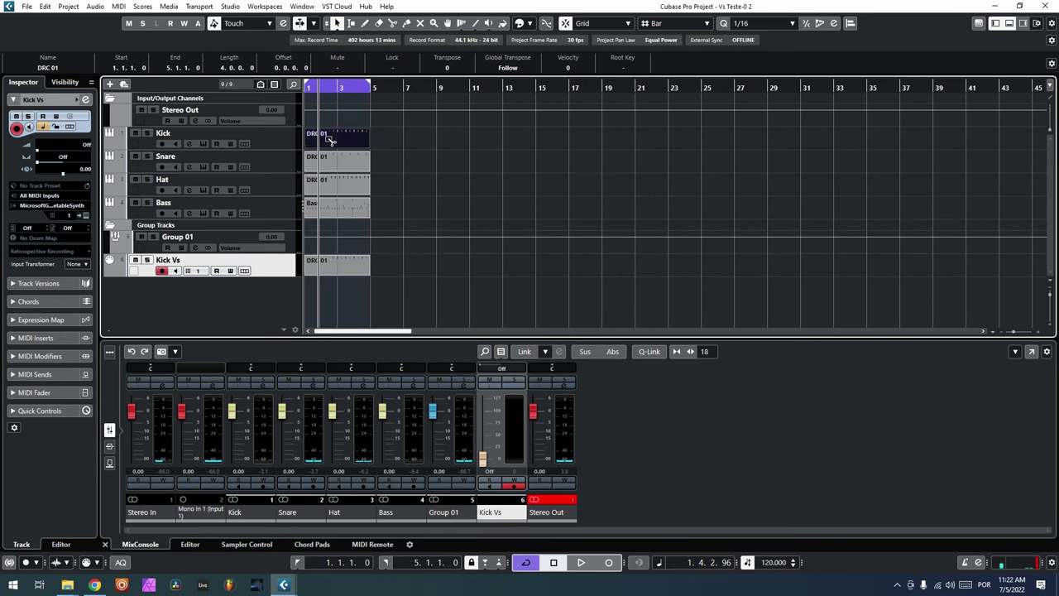
- Add the Snare Vs MIDI track and copy the Snare DRC 01 part onto it
right_click(168, 295)
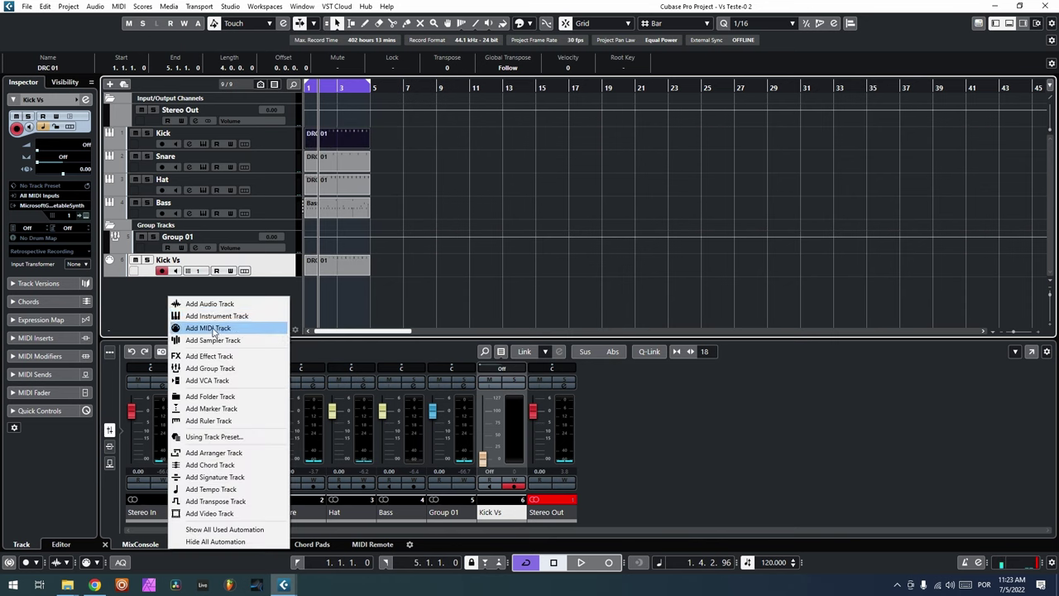
click(212, 328)
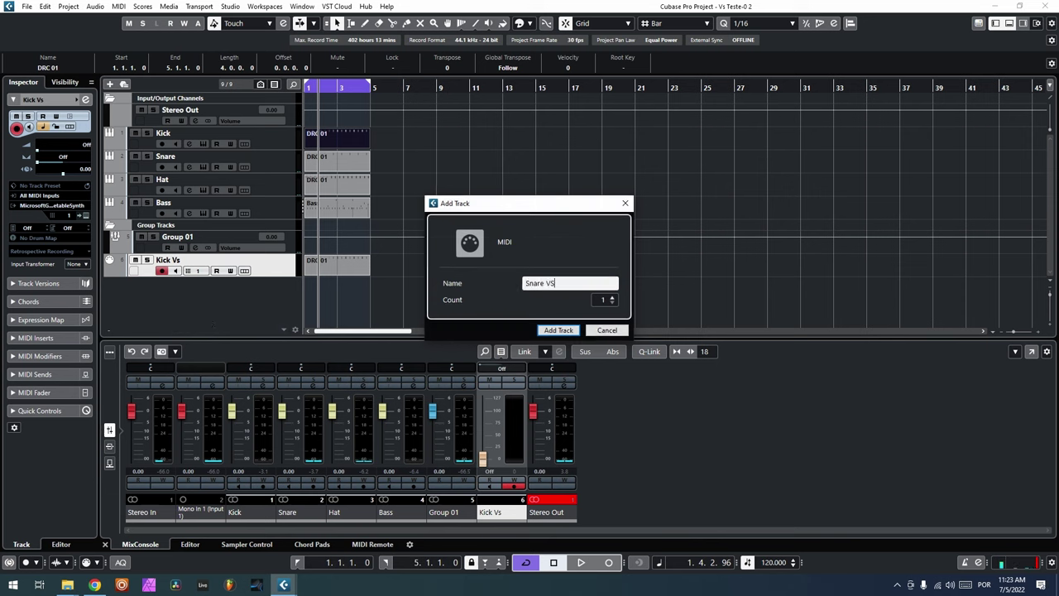
key(Return)
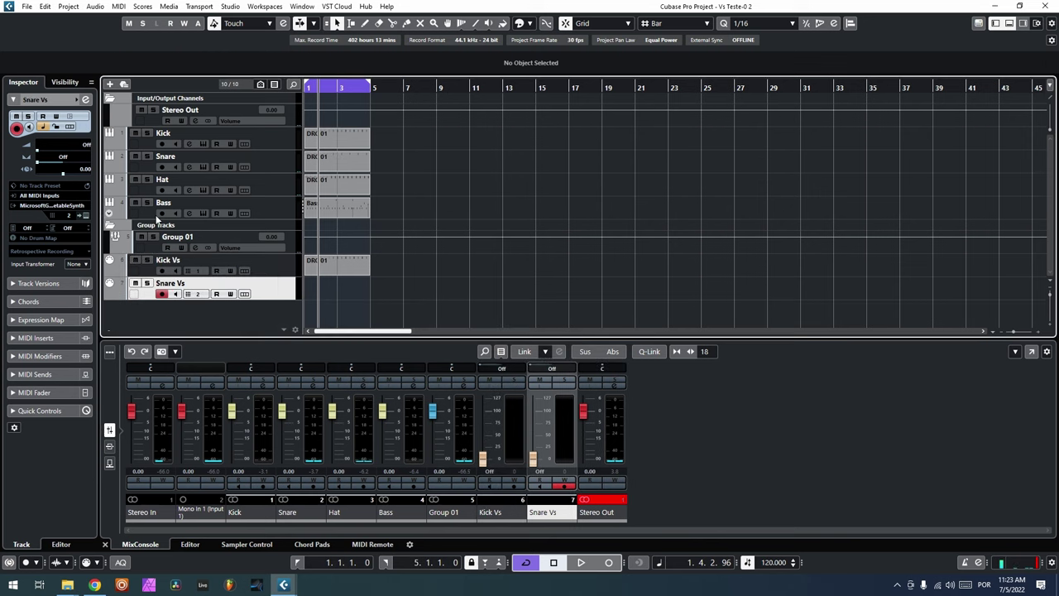
click(344, 168)
drag(340, 235, 342, 285)
- Add two more MIDI tracks, Hat Vs and Bass Vs
right_click(197, 318)
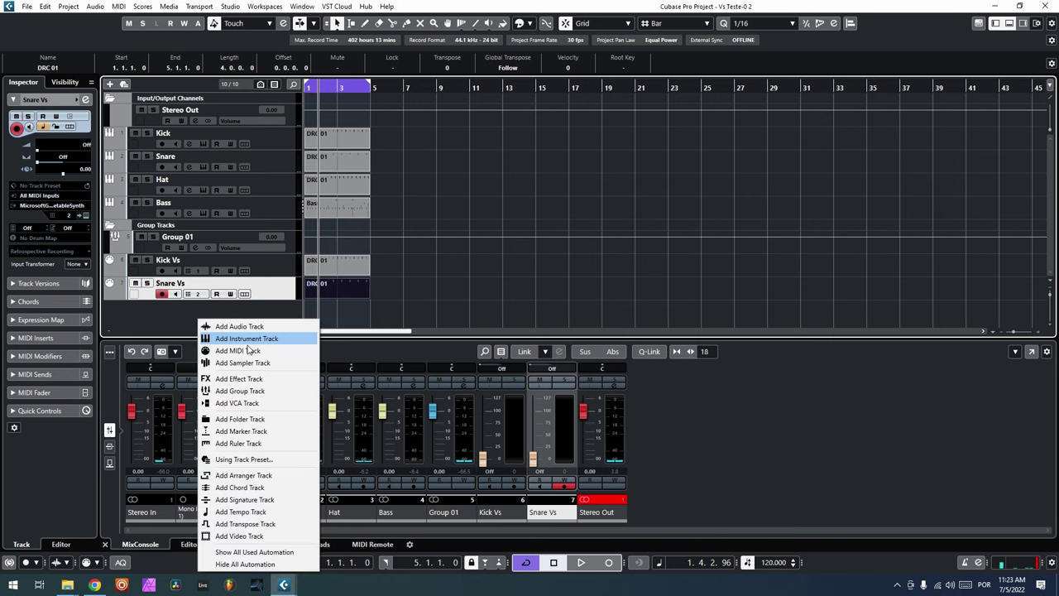
click(254, 351)
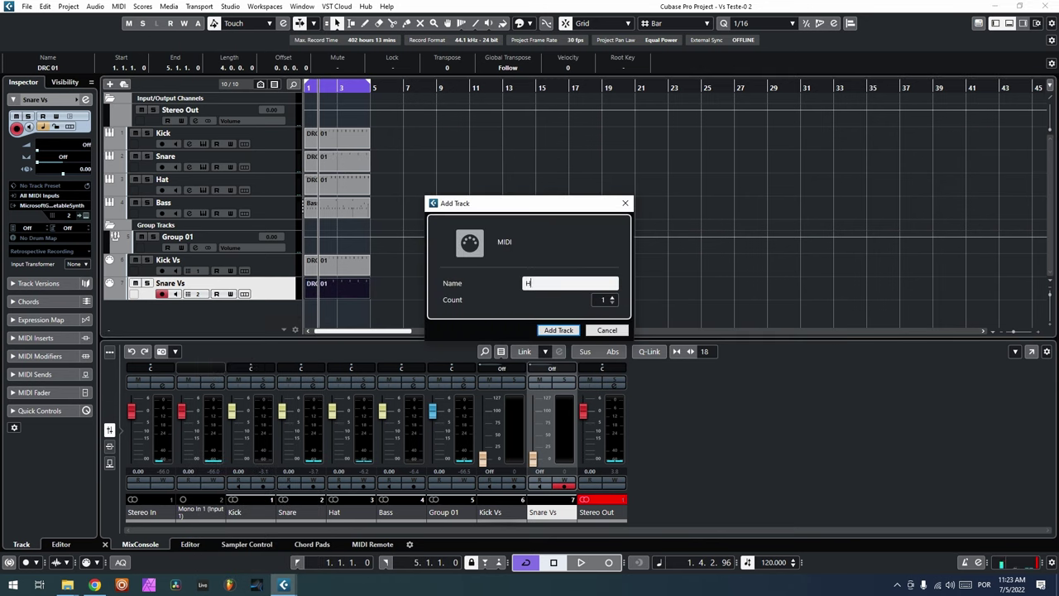
key(Return)
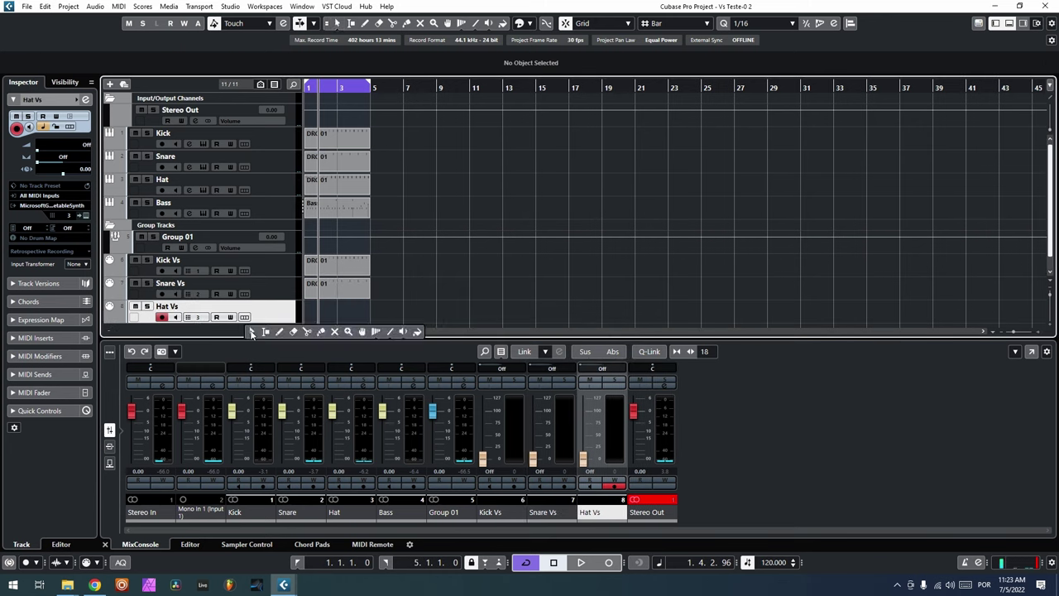
scroll(253, 305, down, 1)
right_click(247, 320)
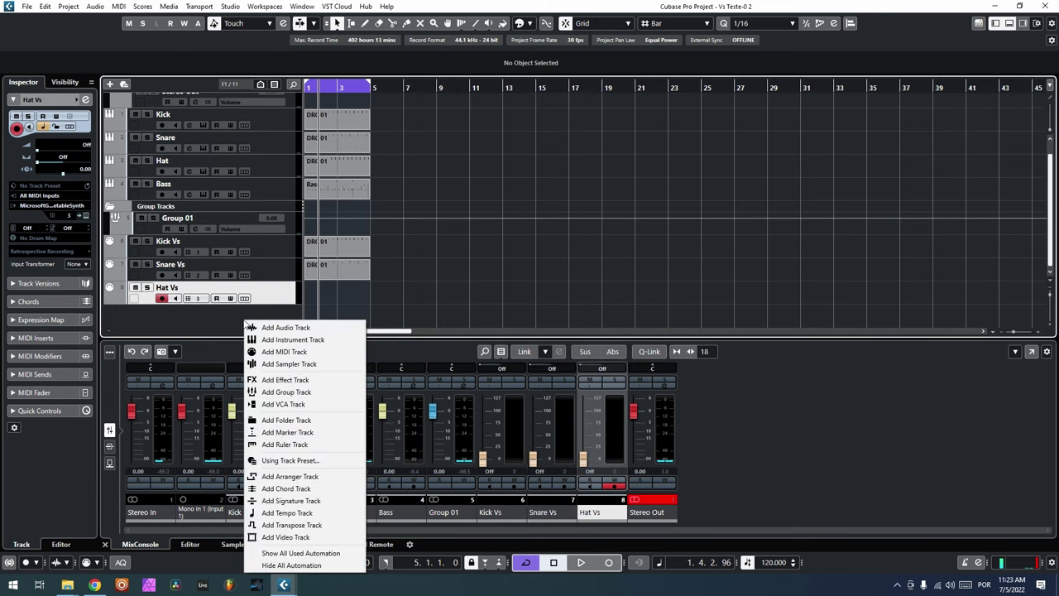
click(270, 354)
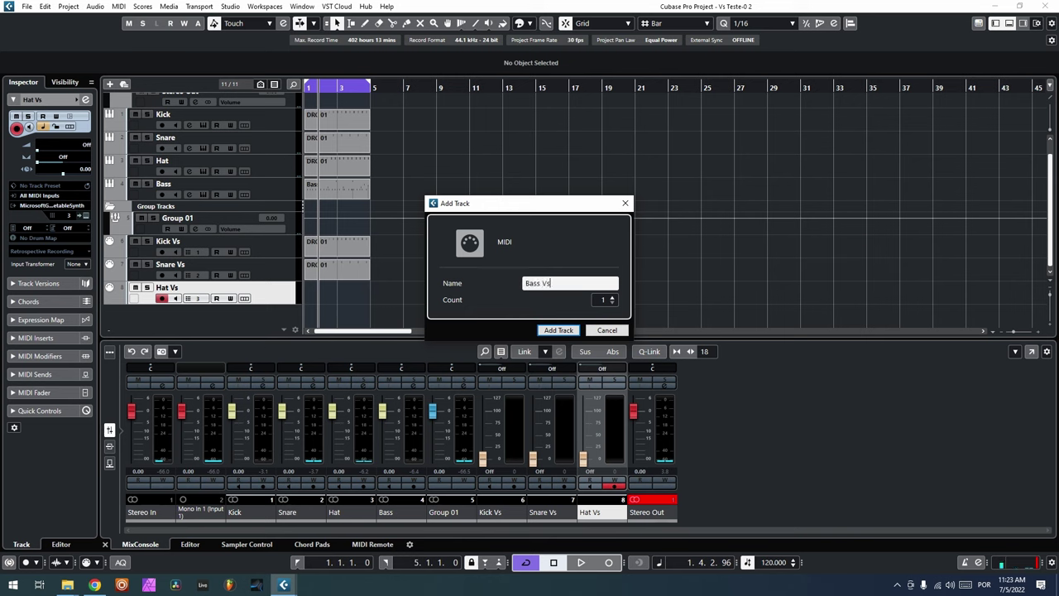
key(Return)
- Copy the Hat part onto Hat Vs and the Bass part onto Bass Vs
click(267, 299)
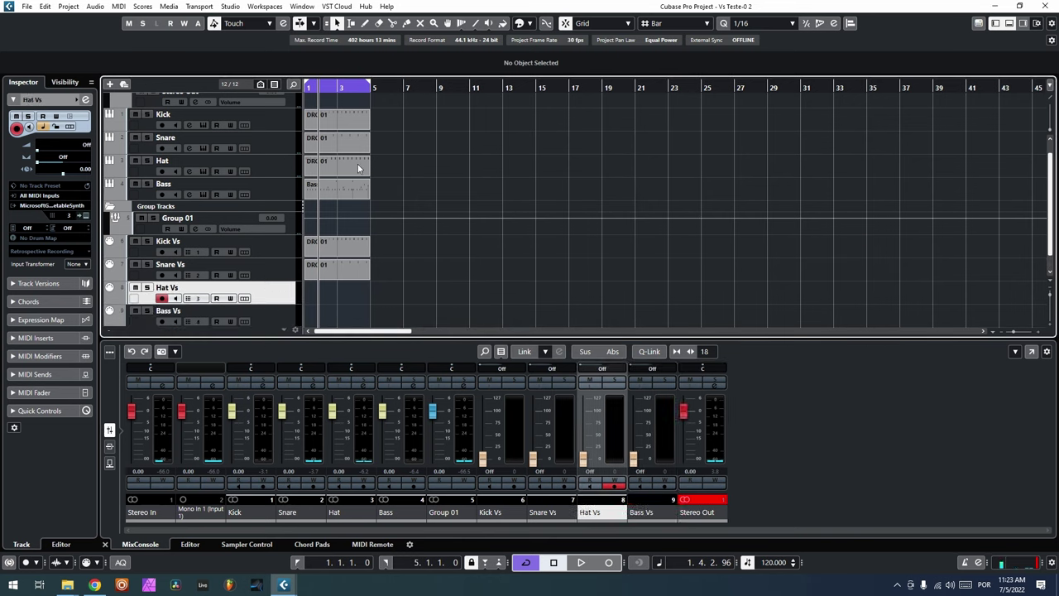
drag(346, 164, 353, 296)
drag(345, 188, 344, 291)
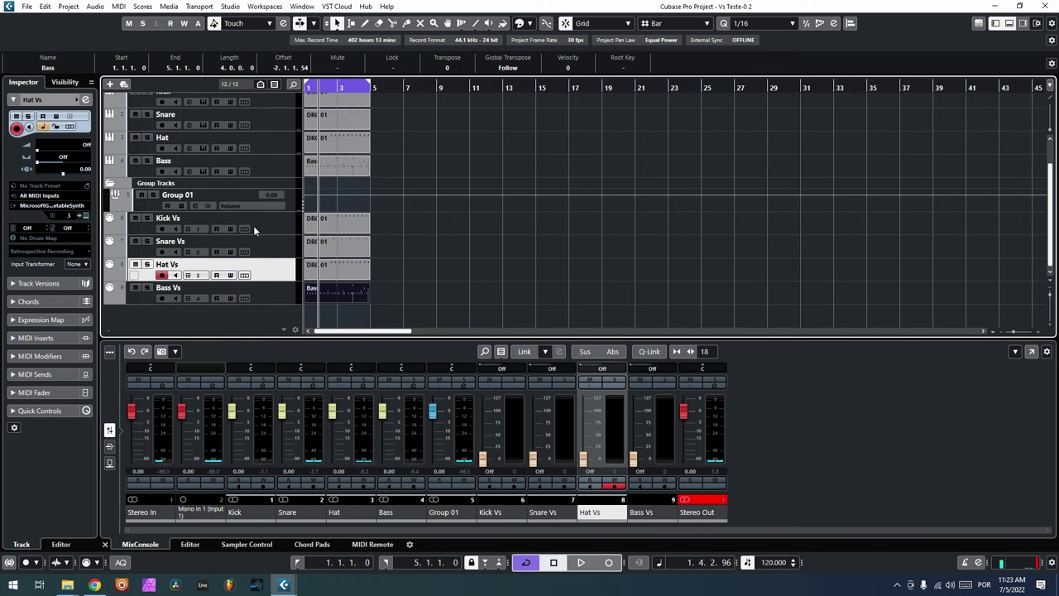
- Route Kick Vs and Snare Vs output to Group 01: Ins. 1. VSfx - MIDI In
click(261, 229)
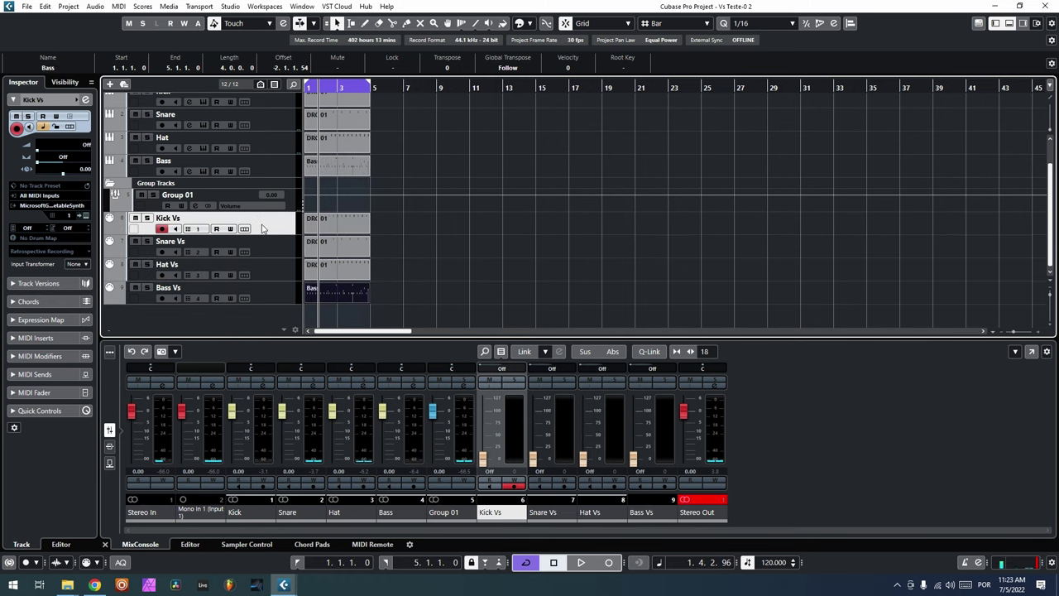
click(82, 206)
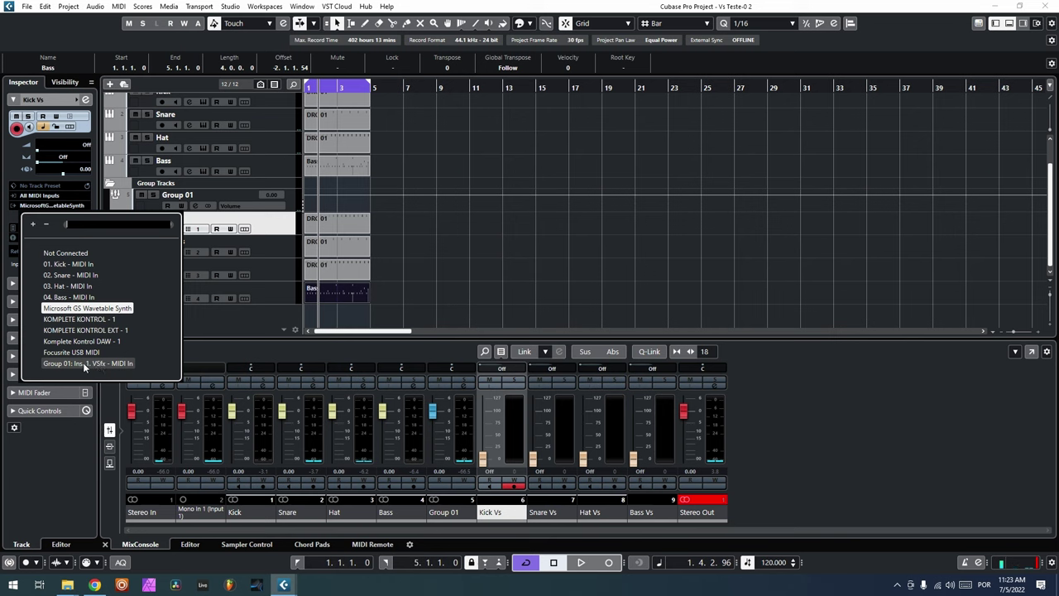
click(121, 363)
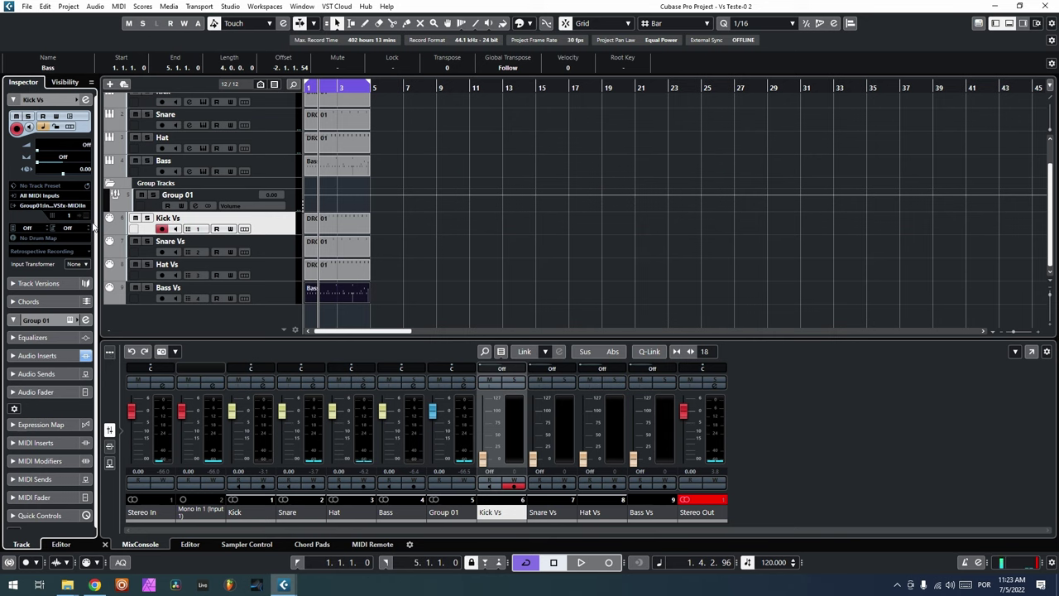
click(265, 246)
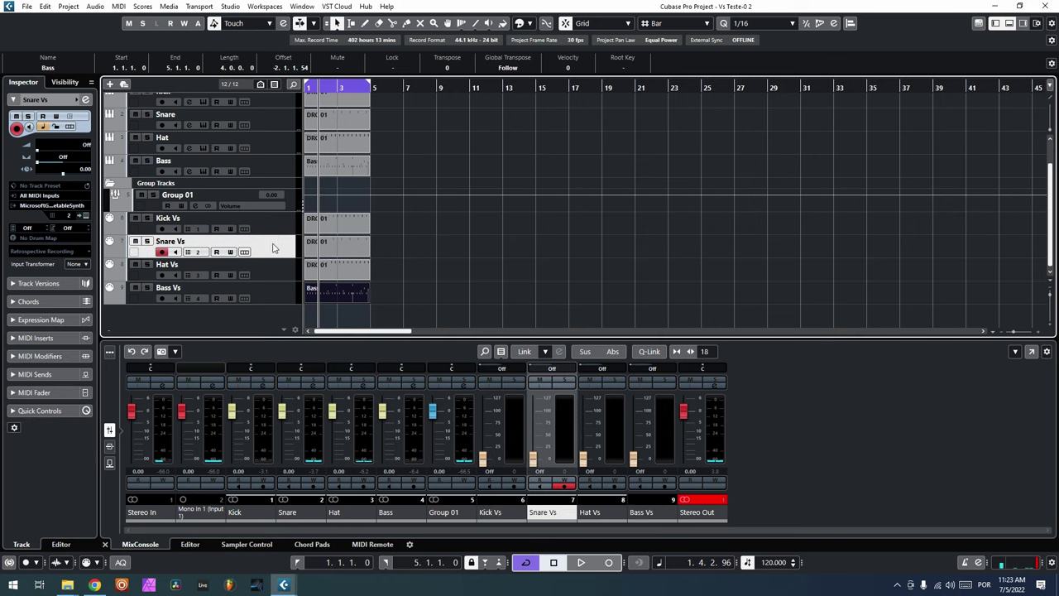
click(43, 209)
click(90, 359)
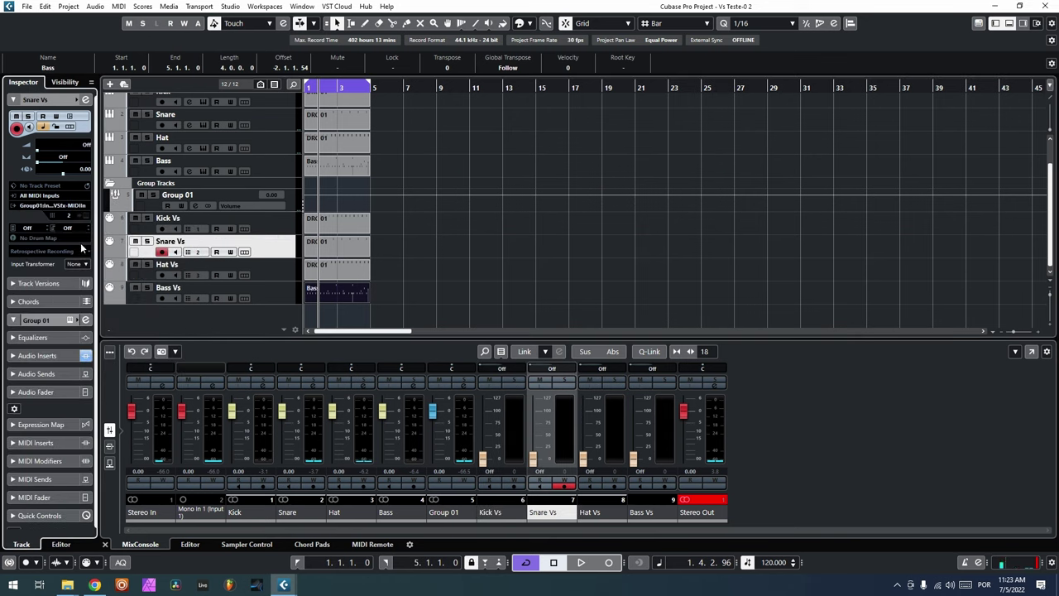
click(69, 219)
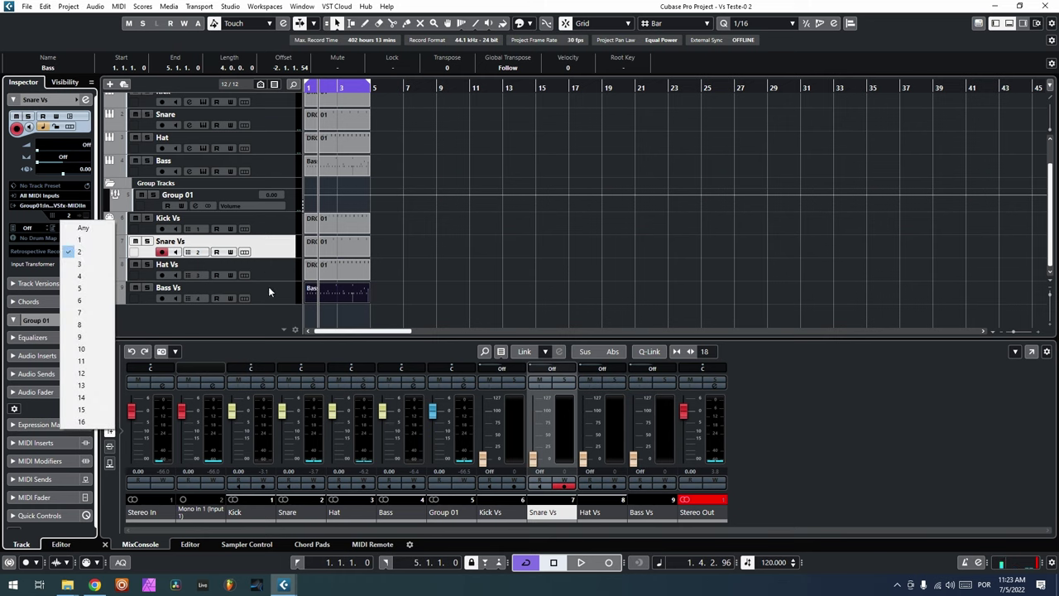
click(267, 270)
- Route Hat Vs and Bass Vs output to the same VSfx MIDI input
click(266, 269)
click(52, 206)
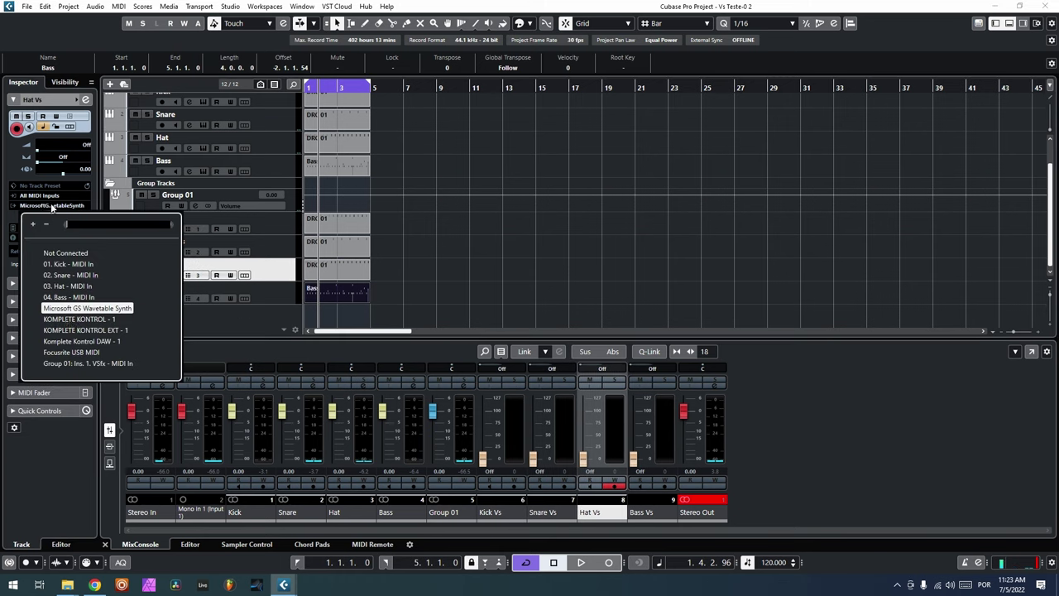
click(88, 363)
click(69, 218)
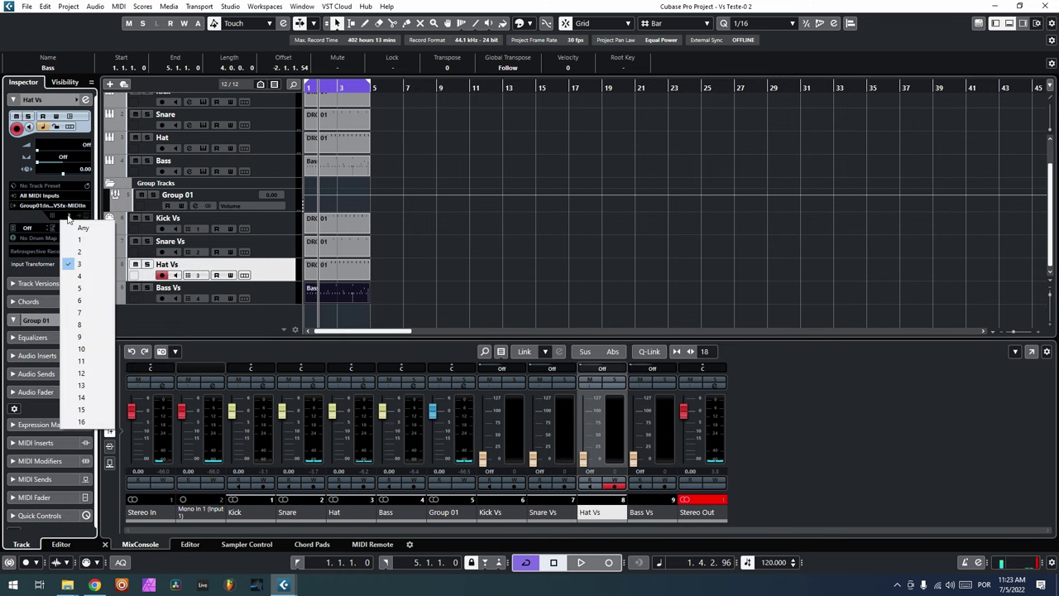
click(264, 293)
click(261, 298)
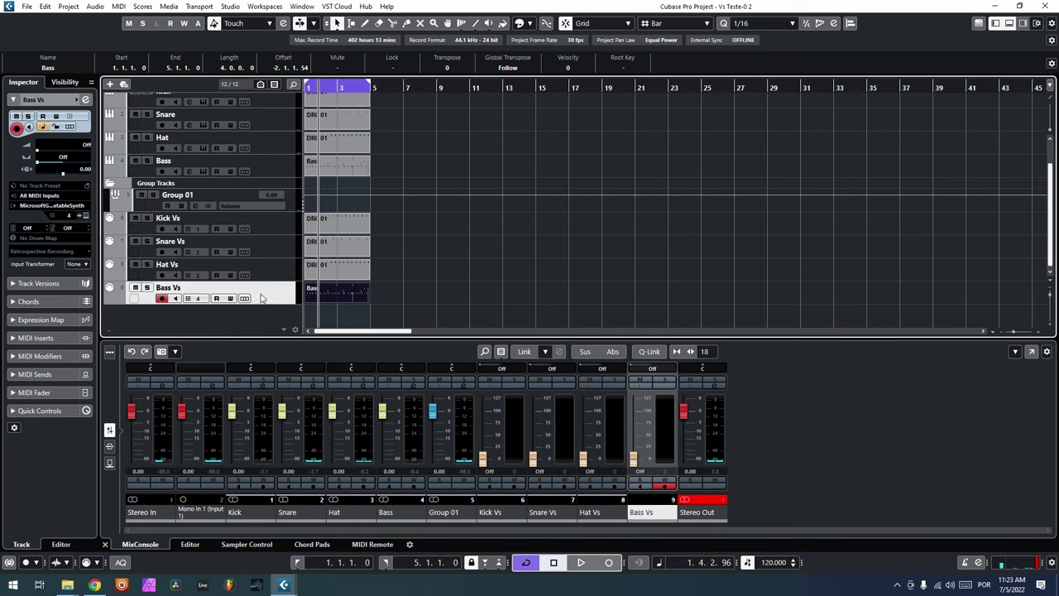
click(20, 206)
click(61, 364)
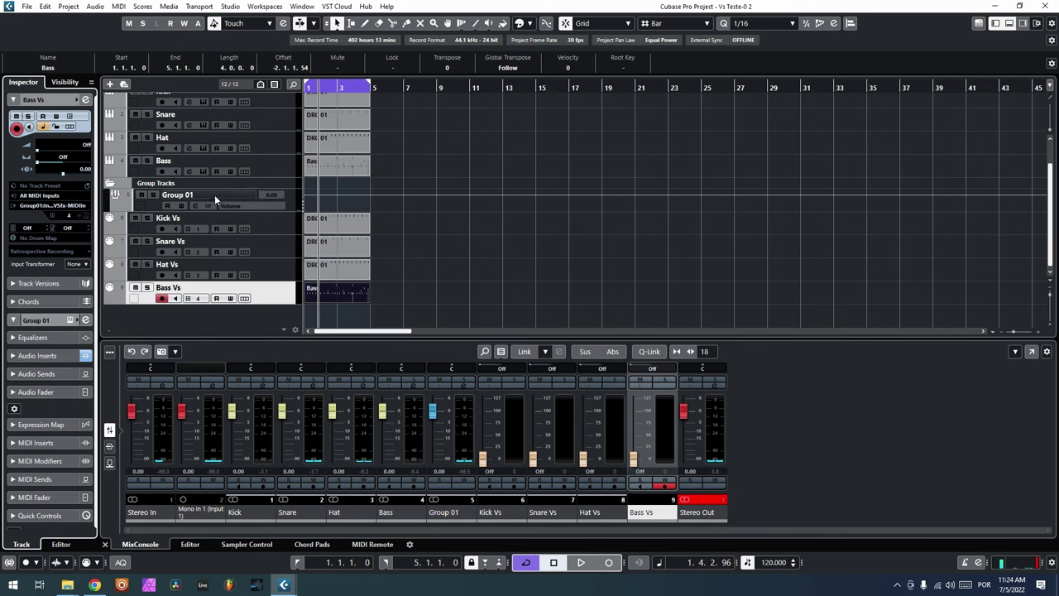
- Open the VSfx visualizer editor from Group 01's insert effects
click(242, 199)
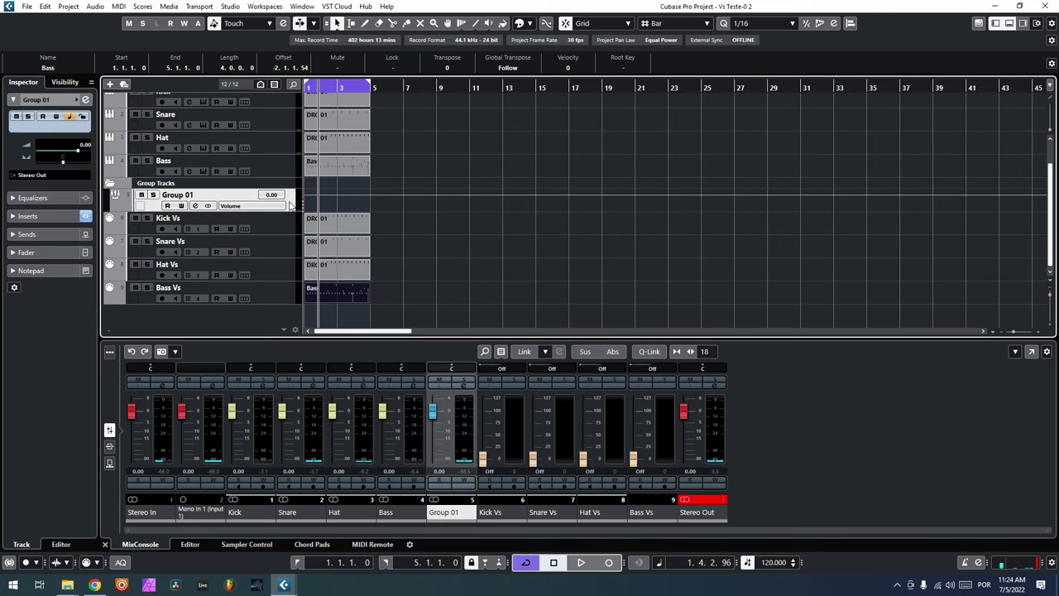
click(41, 216)
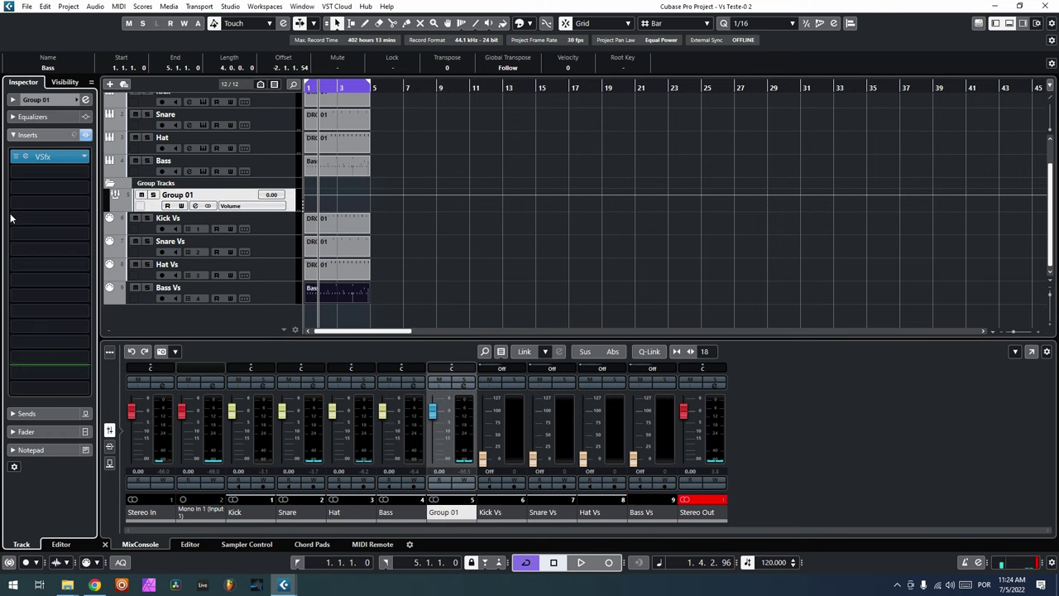
click(24, 157)
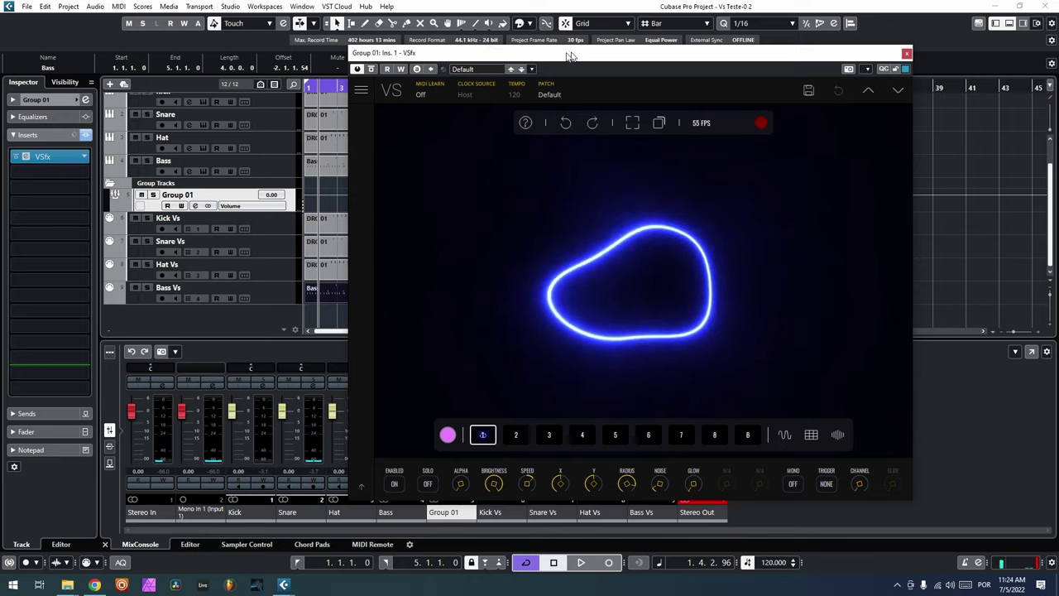
drag(571, 53, 461, 51)
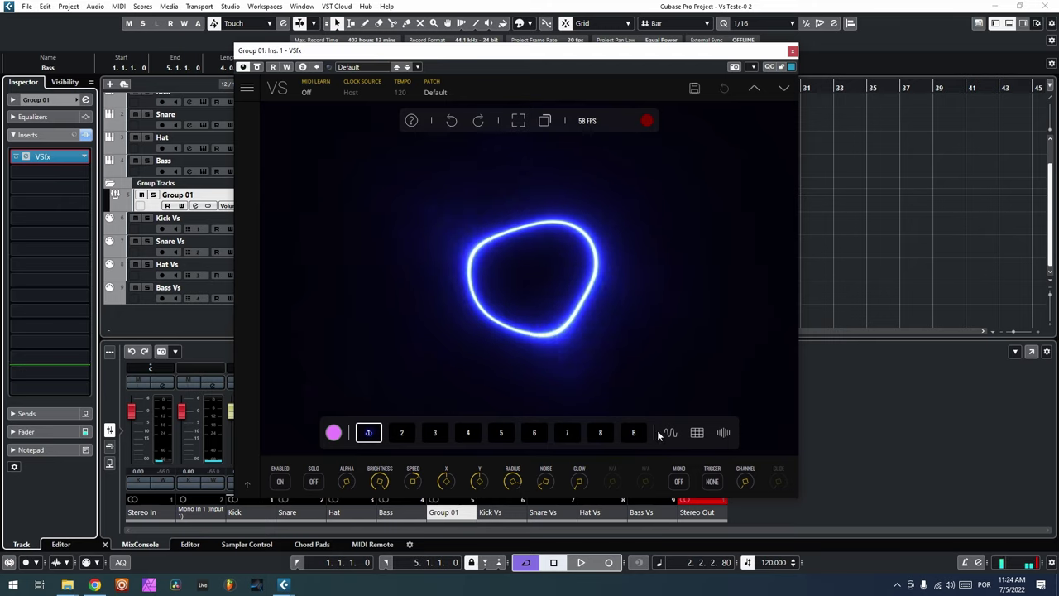
- Load the Cube material into layer 1 and colour it pale green #e4ffd1
click(368, 432)
scroll(573, 309, down, 1)
scroll(573, 309, down, 2)
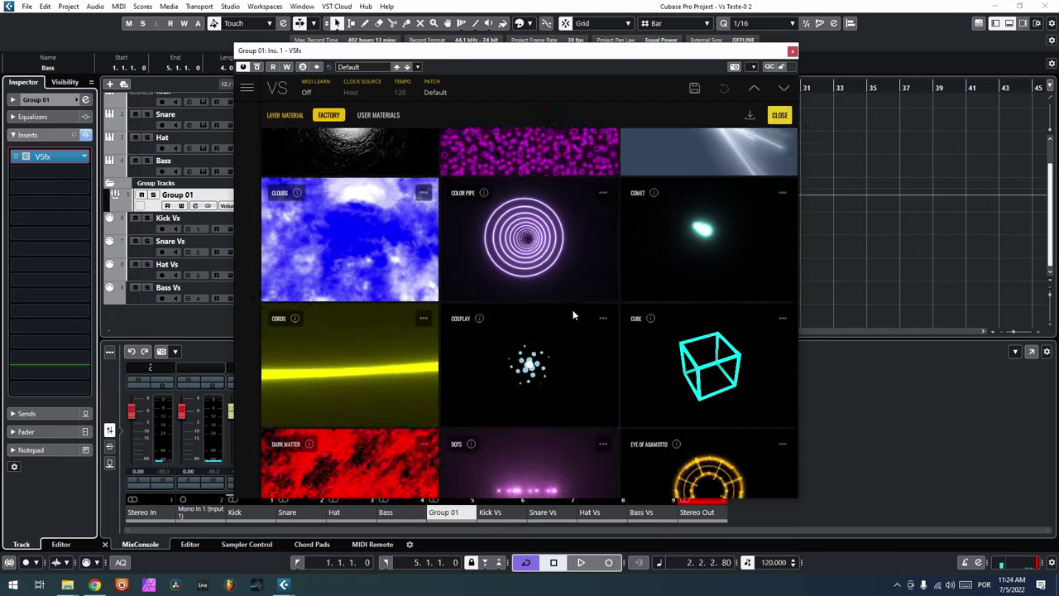
scroll(572, 309, down, 2)
click(706, 273)
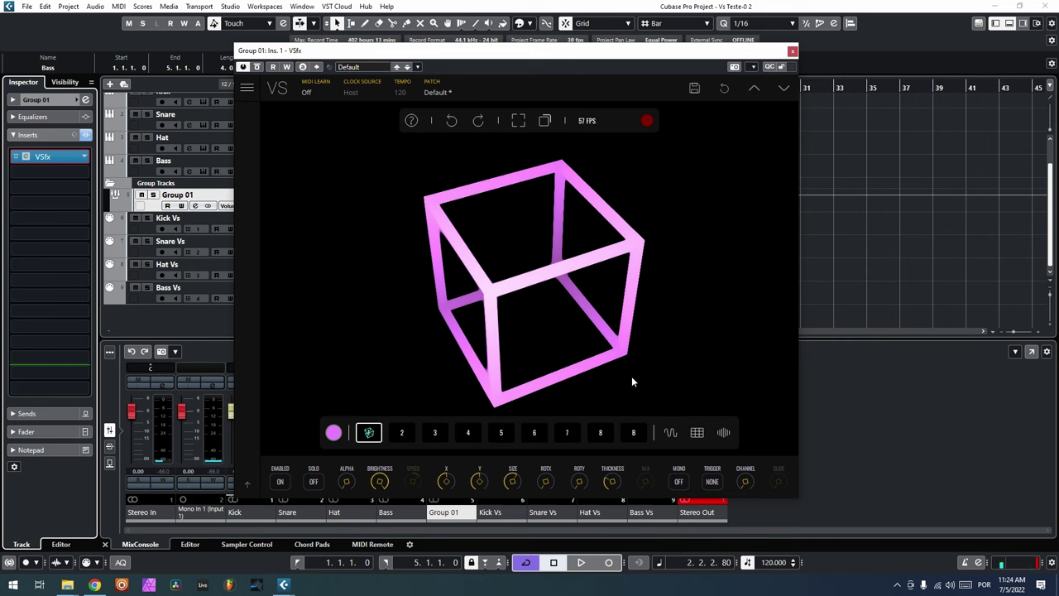
click(333, 433)
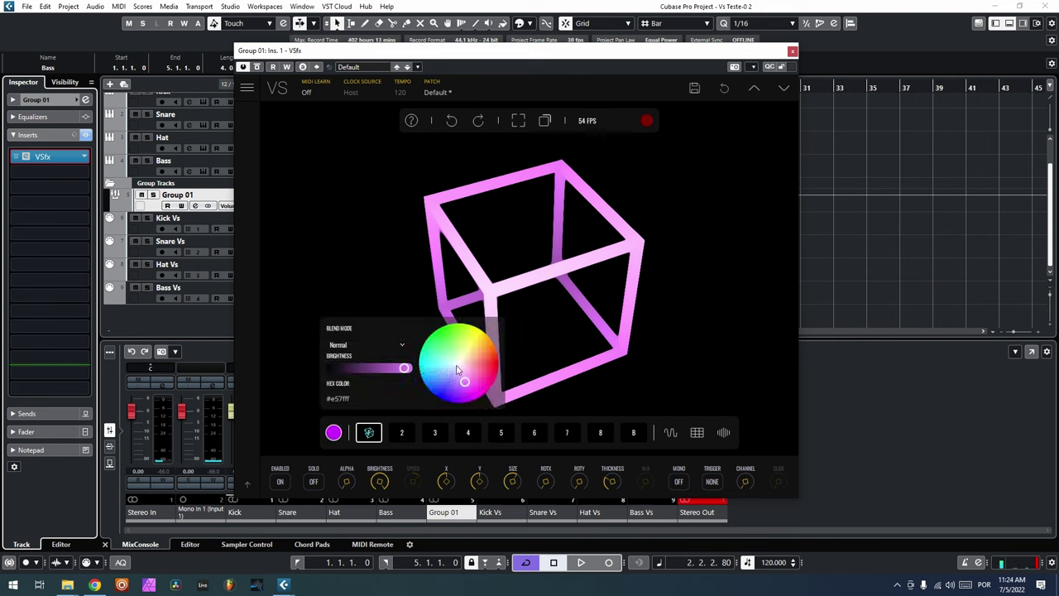
drag(456, 369, 459, 361)
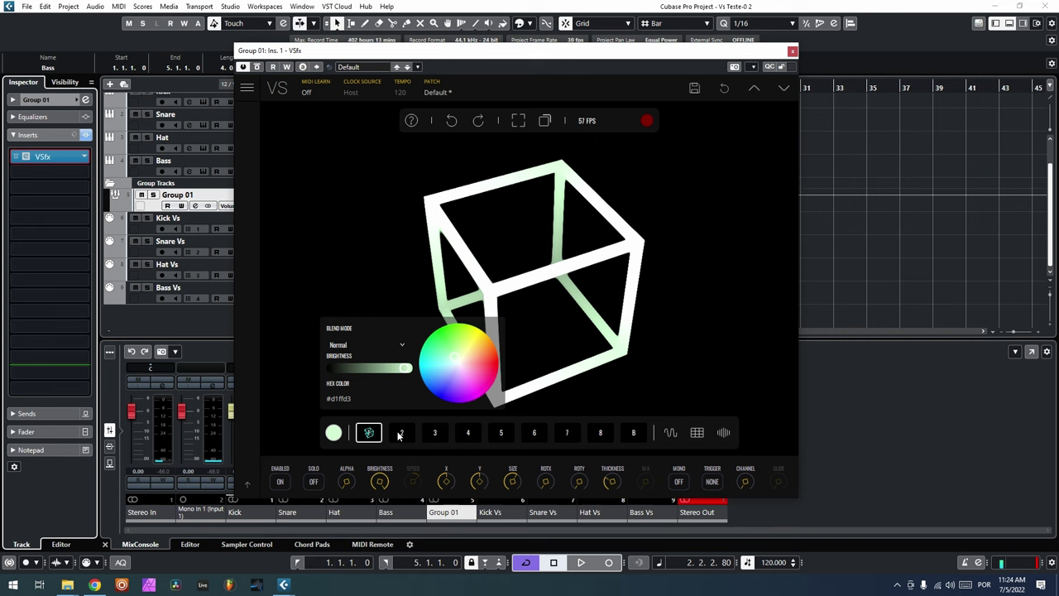
click(328, 431)
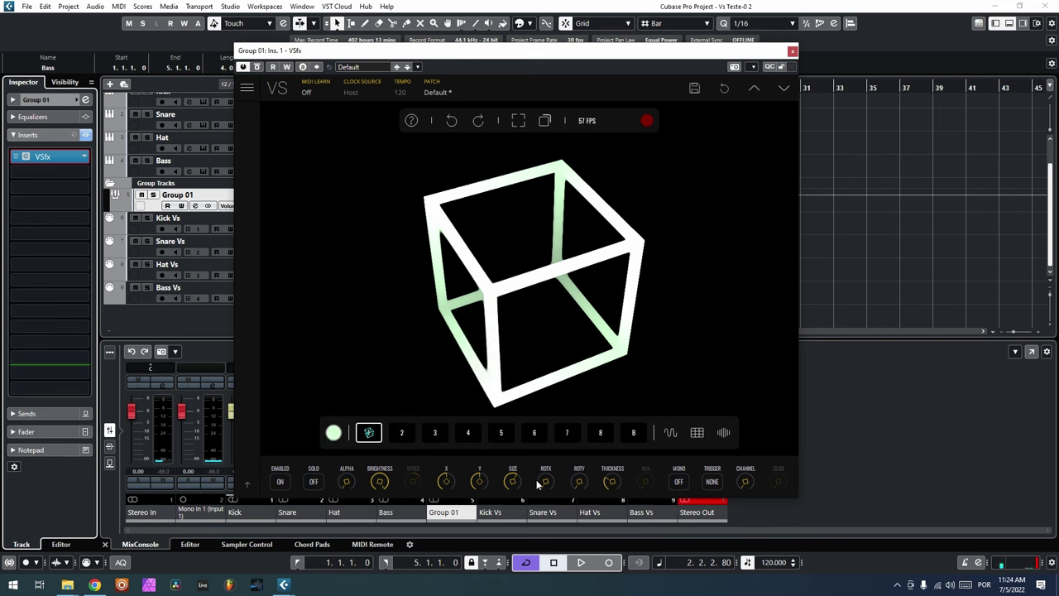
- Shrink the cube, thin its edges, set TRIGGER to MIDI, and start playback
drag(513, 484, 515, 507)
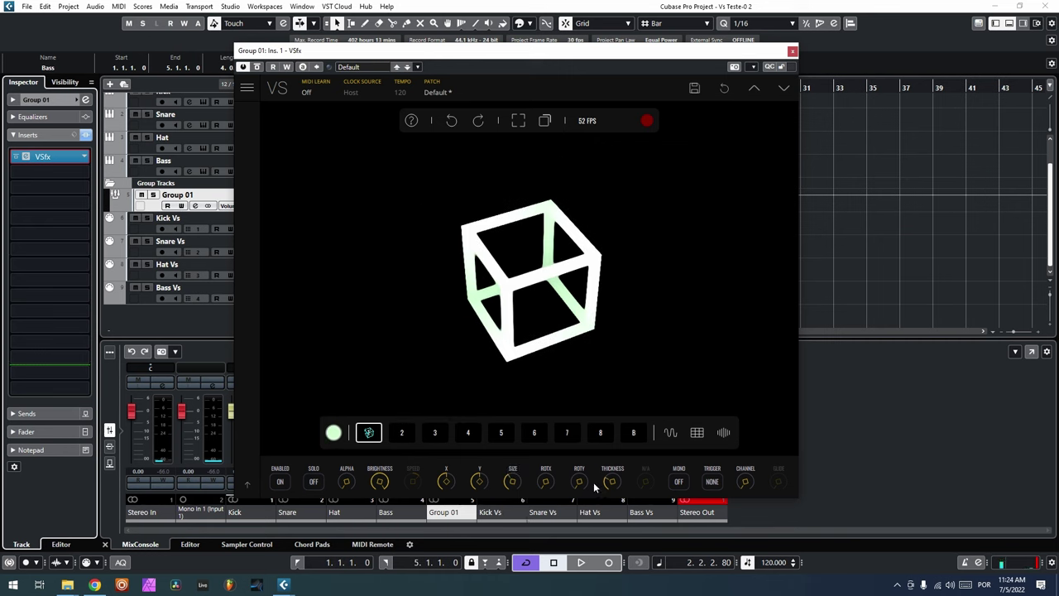
drag(609, 489, 623, 564)
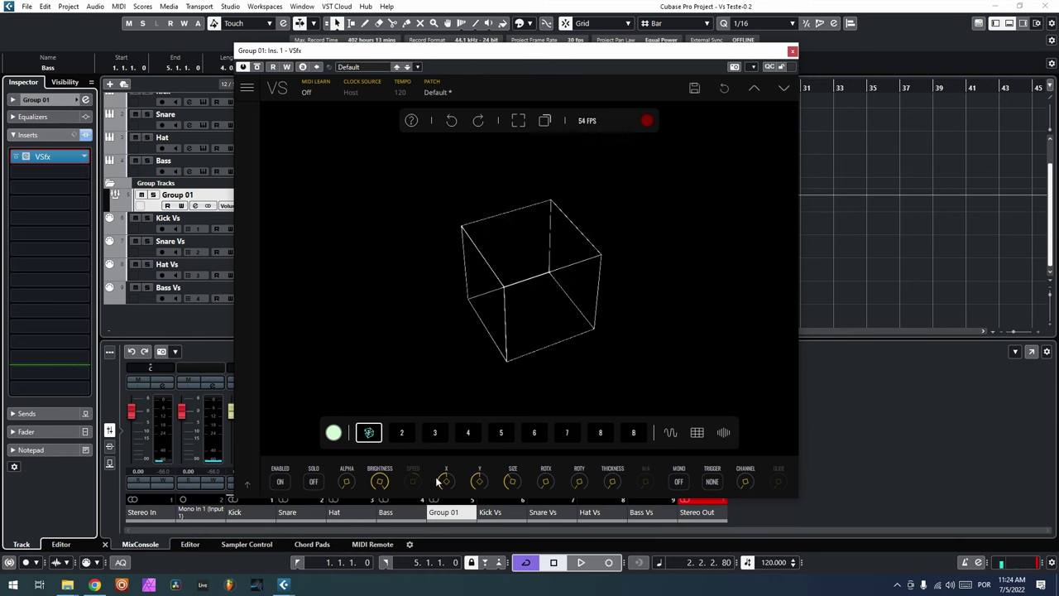
click(711, 481)
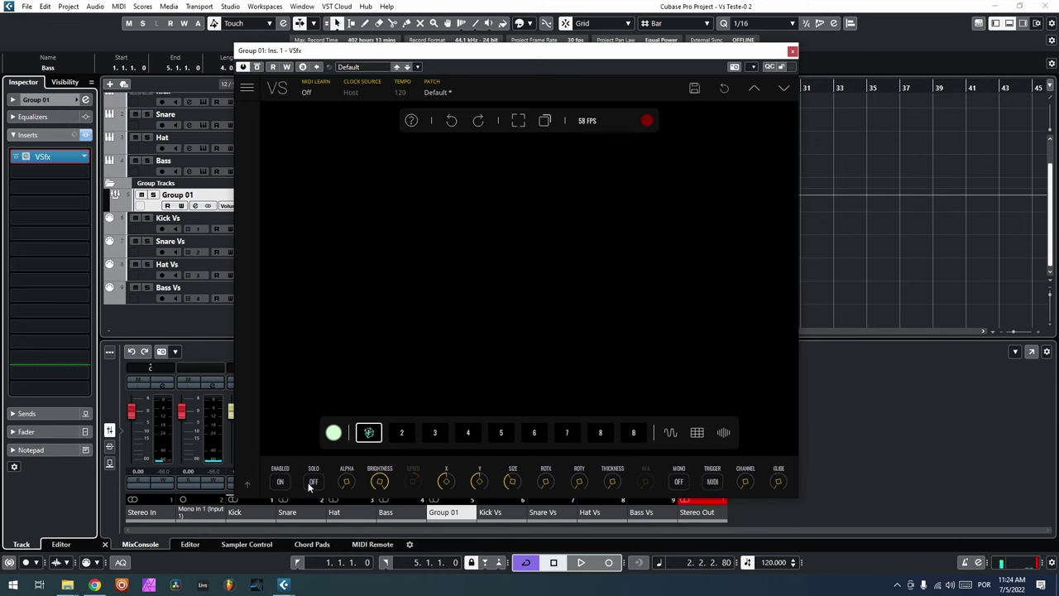
key(space)
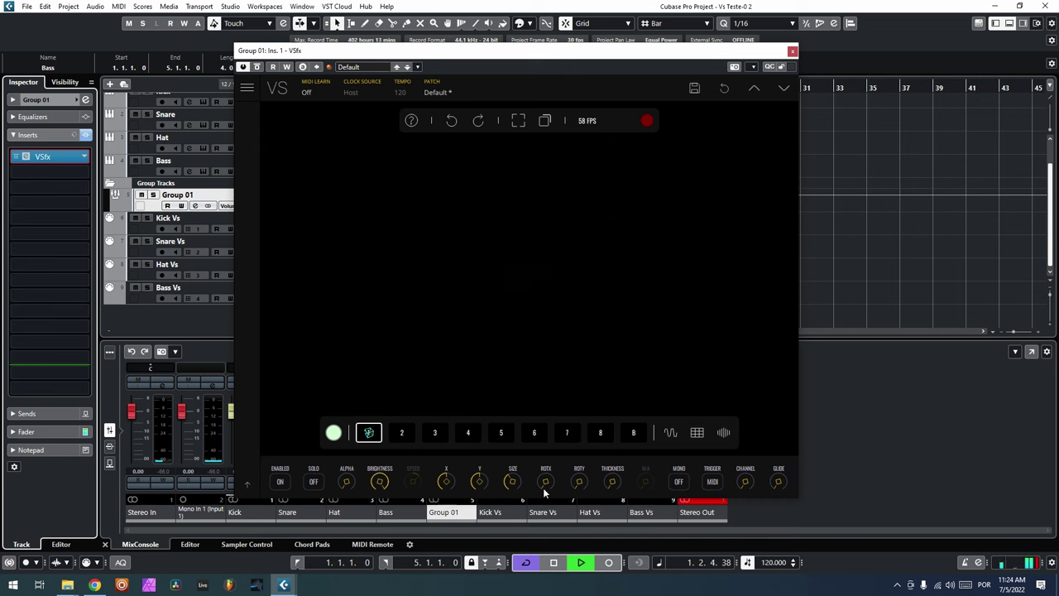
drag(572, 50, 556, 31)
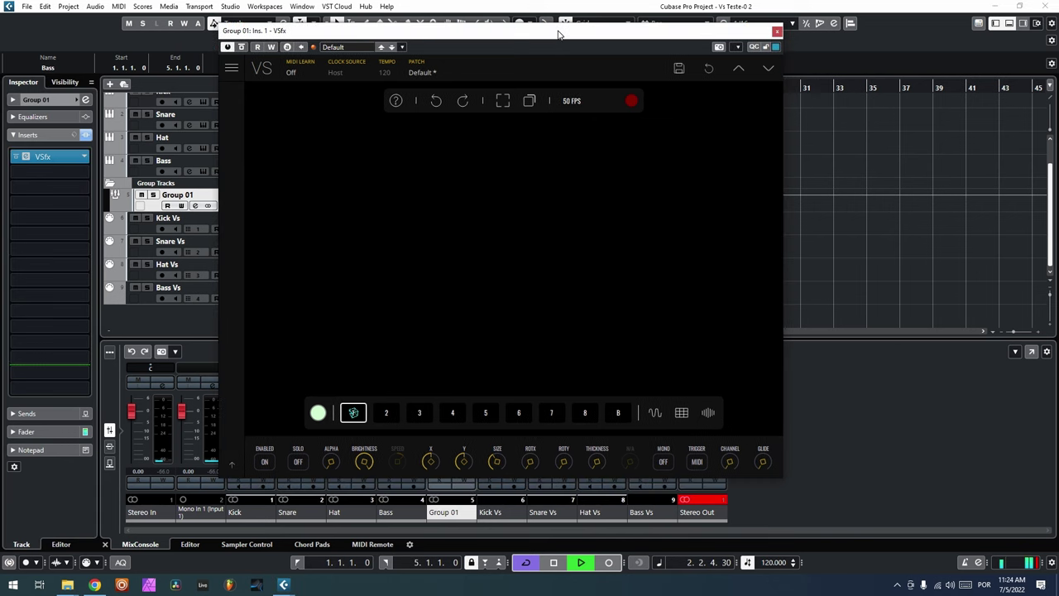
- Set LFO 1 to sync at 1/4 with the FS&H stepped waveform
click(654, 413)
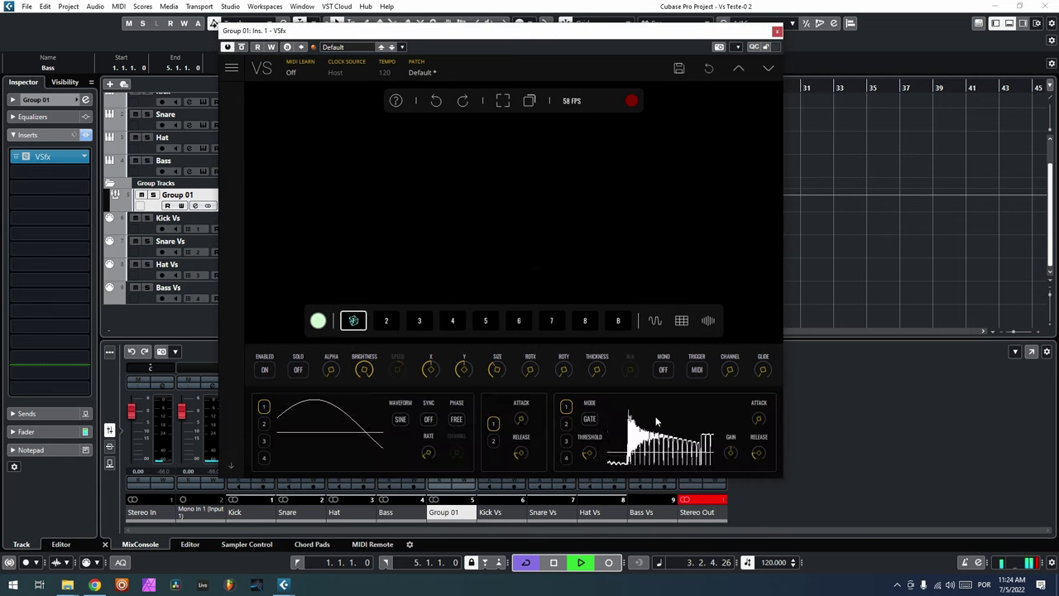
click(427, 419)
drag(424, 444, 413, 403)
click(400, 418)
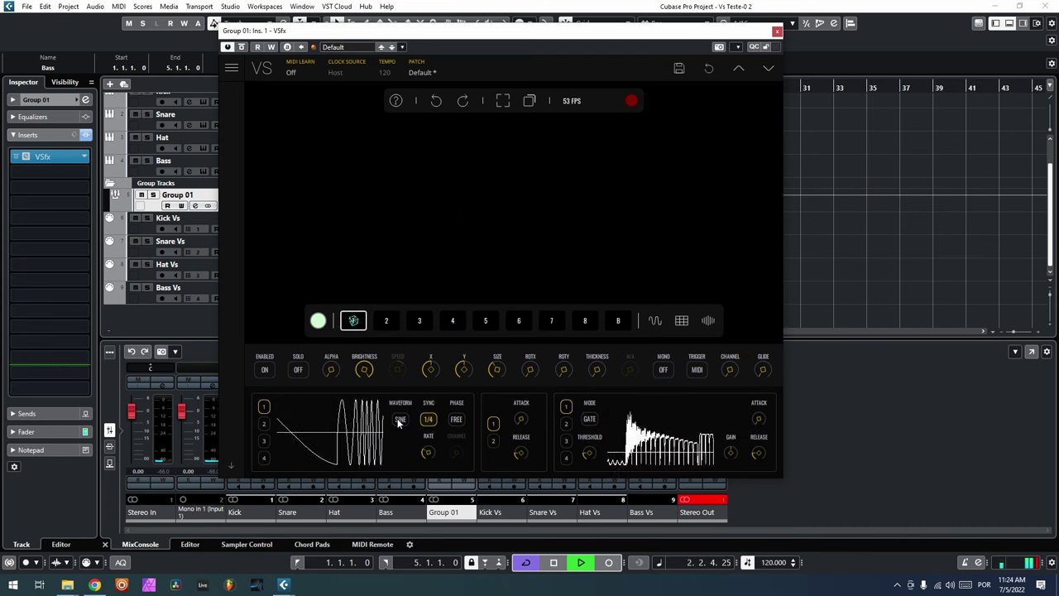
click(399, 421)
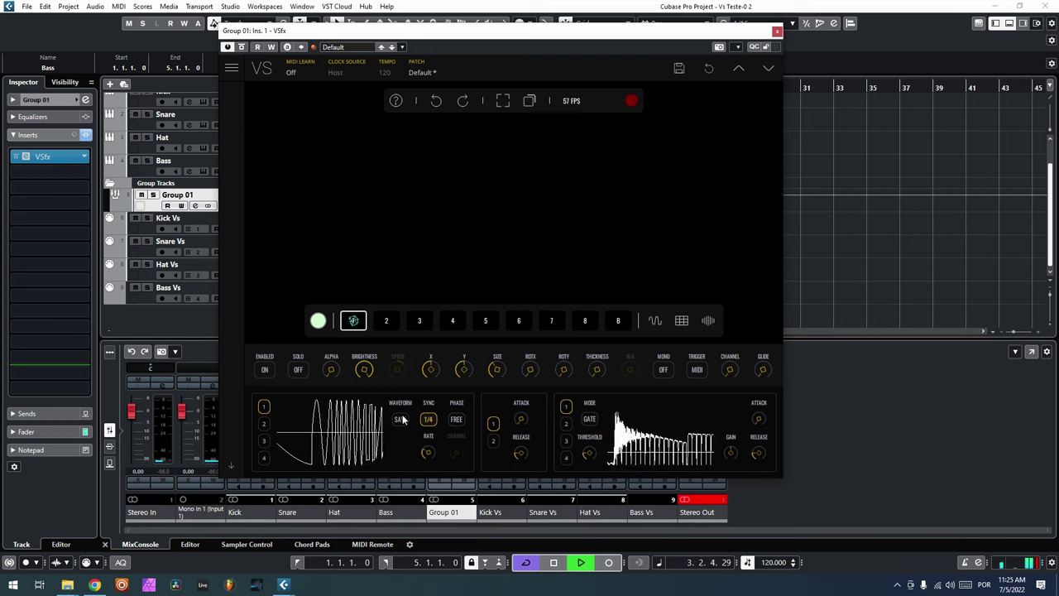
click(400, 419)
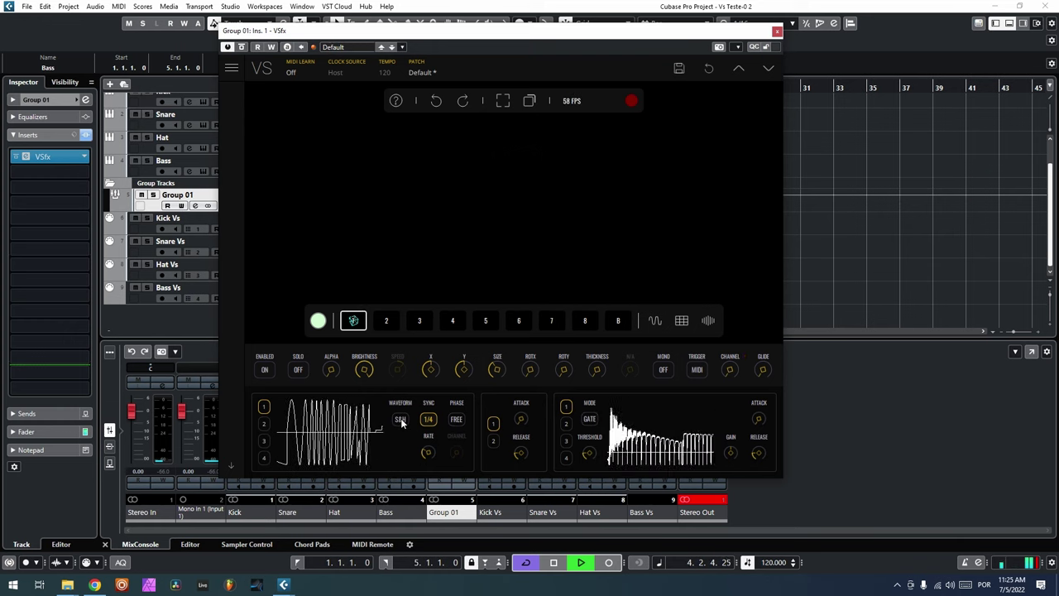
- Set LFO 2 to sync at 1/4
click(264, 422)
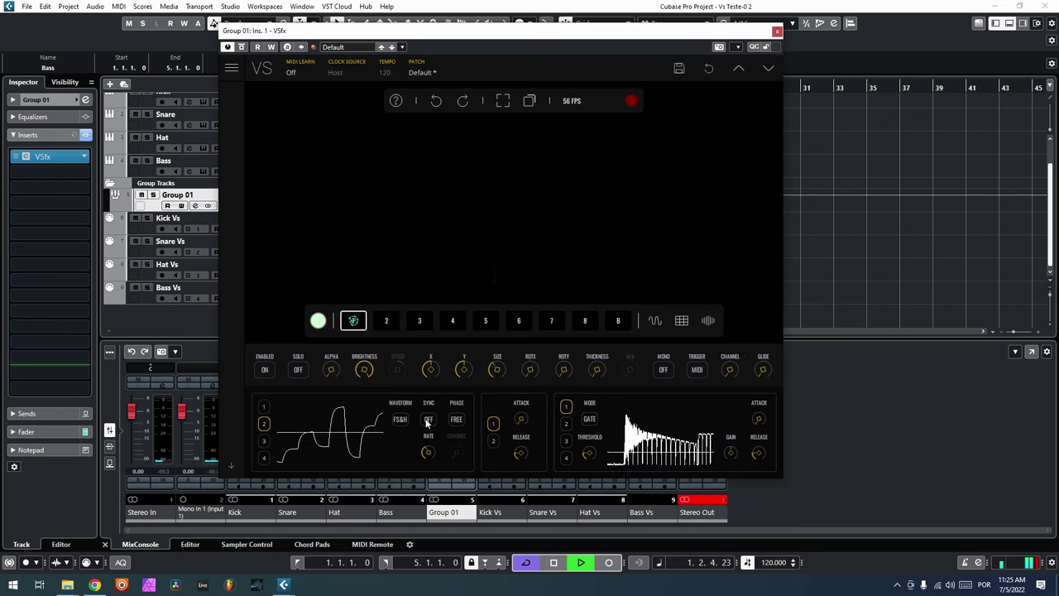
click(266, 405)
click(263, 421)
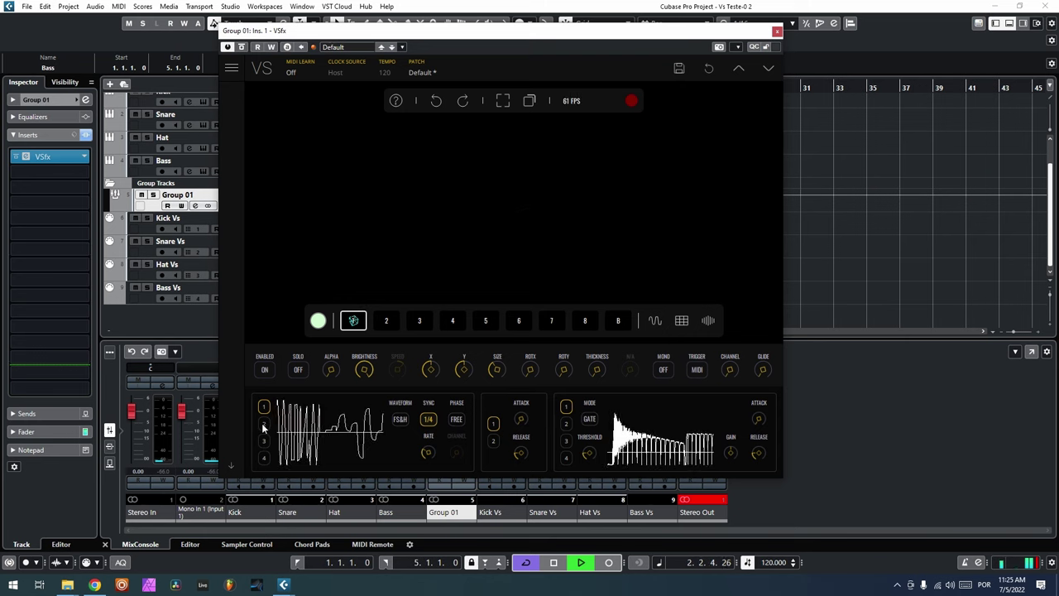
click(429, 419)
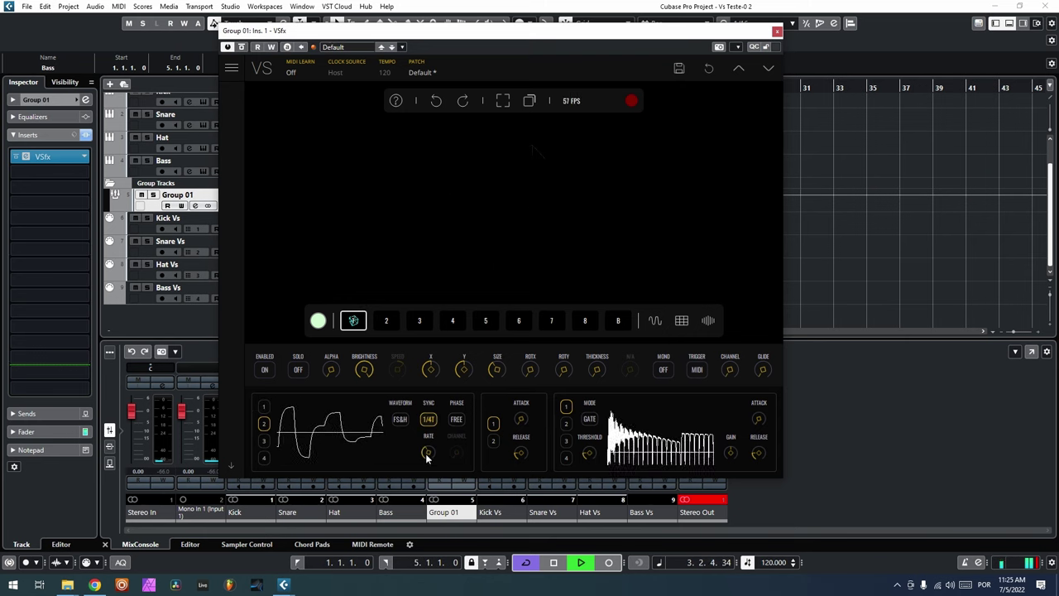
drag(427, 449, 427, 467)
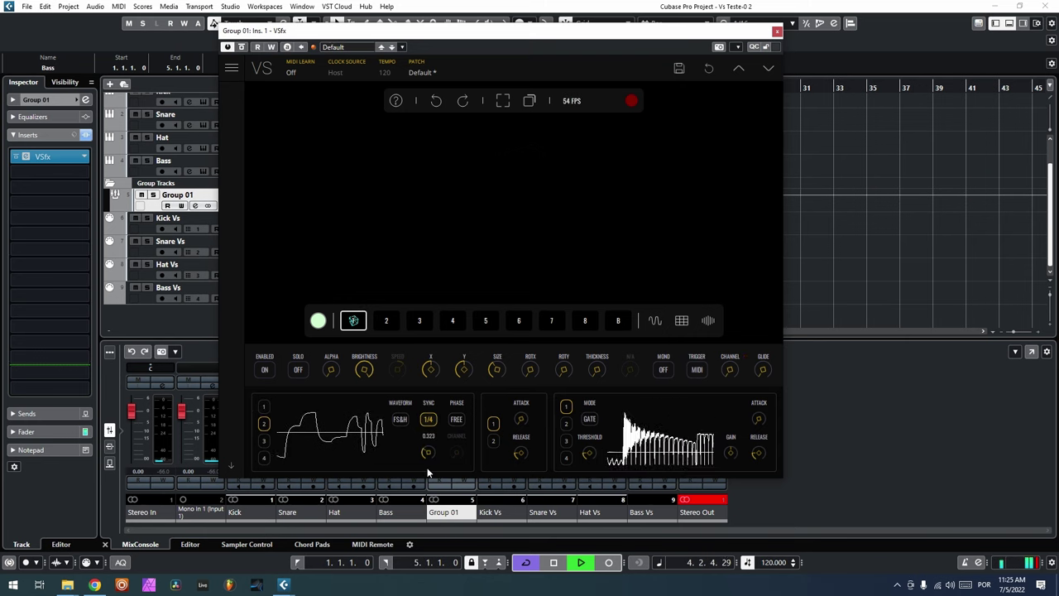
click(680, 320)
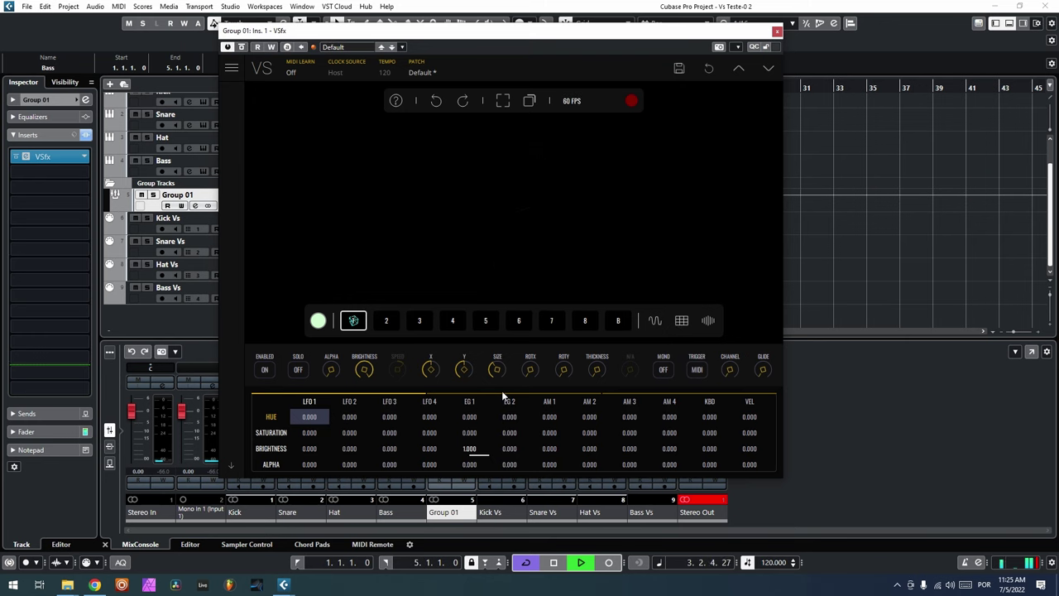
- In the modulation matrix, set ROTX×LFO 1 and ROTY×LFO 2 to 1.000
scroll(500, 400, down, 2)
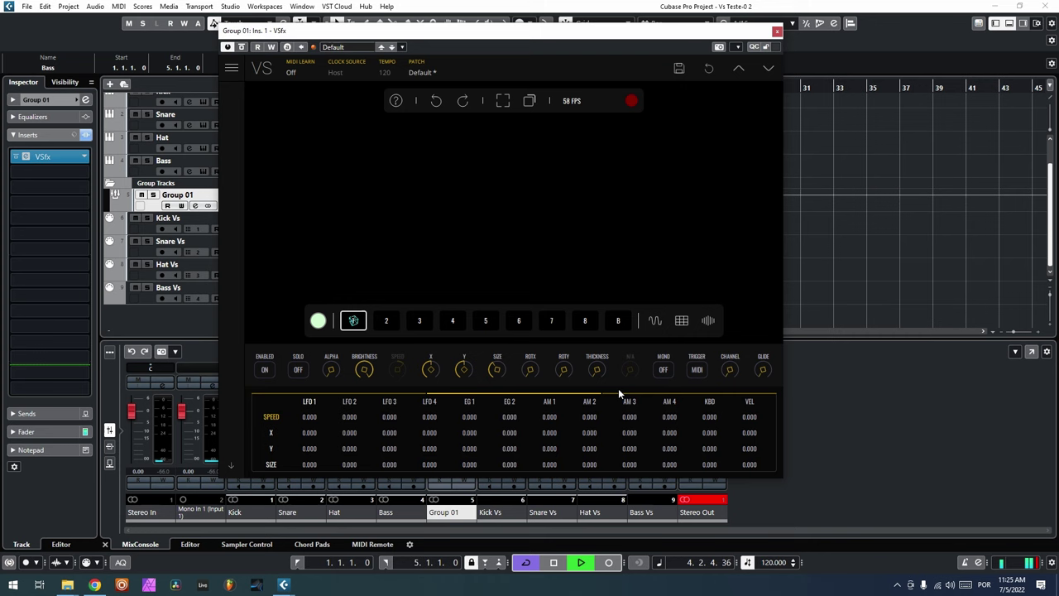
scroll(618, 396, down, 2)
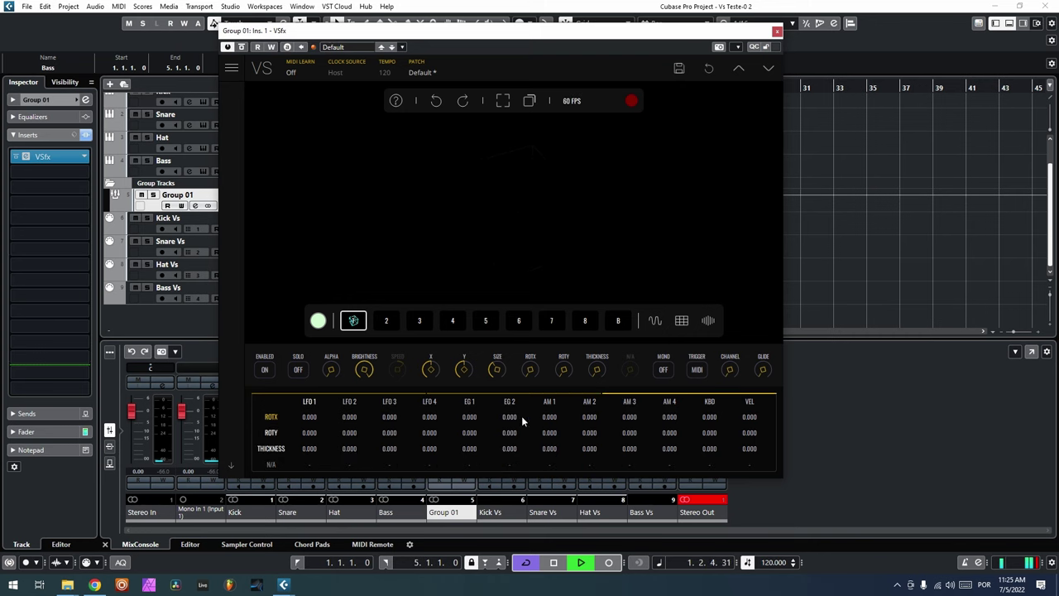
drag(298, 417, 321, 239)
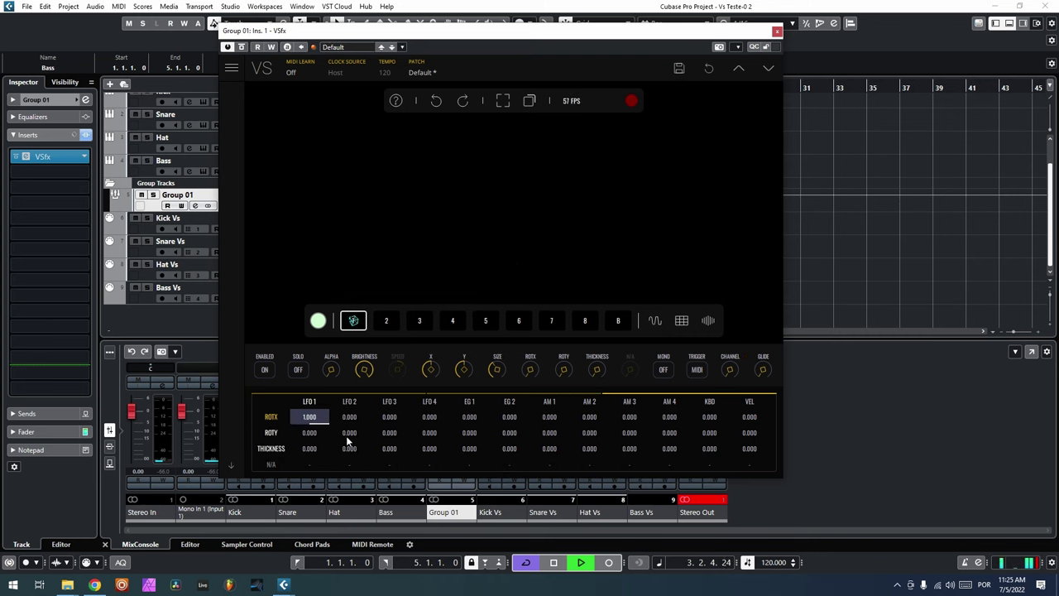
drag(348, 434, 372, 259)
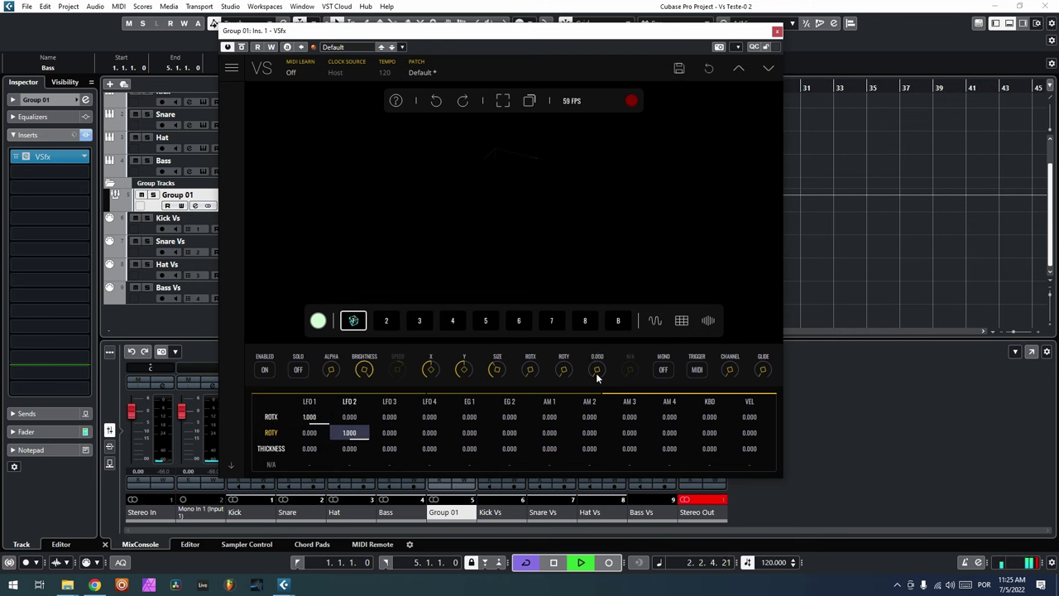
mouse_move(590, 374)
- Load Ball of Fire into layer 2, enable it, and trigger it from MIDI channel 2
click(383, 321)
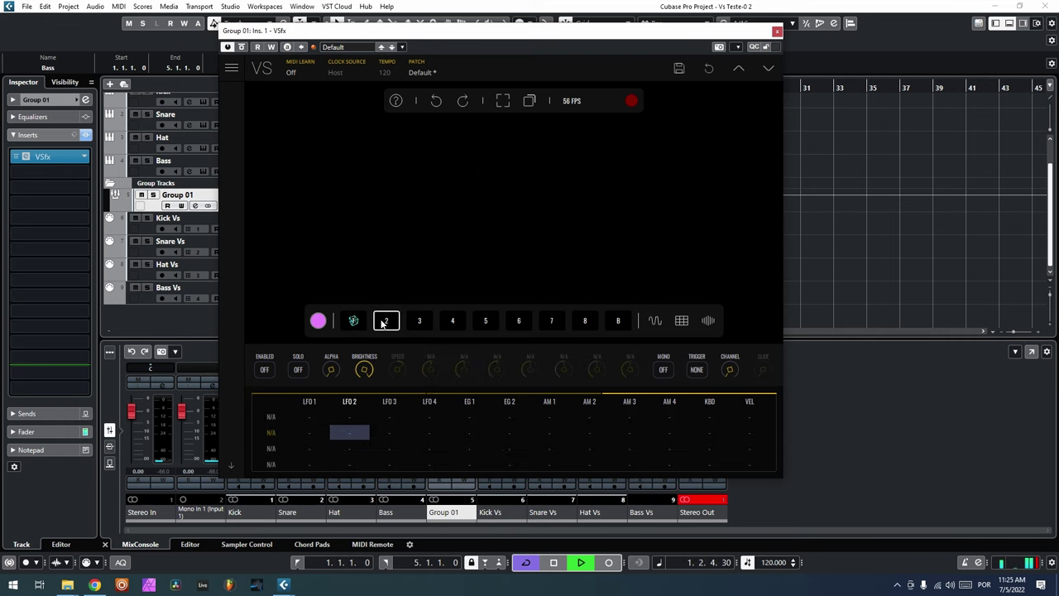
drag(304, 32, 327, 48)
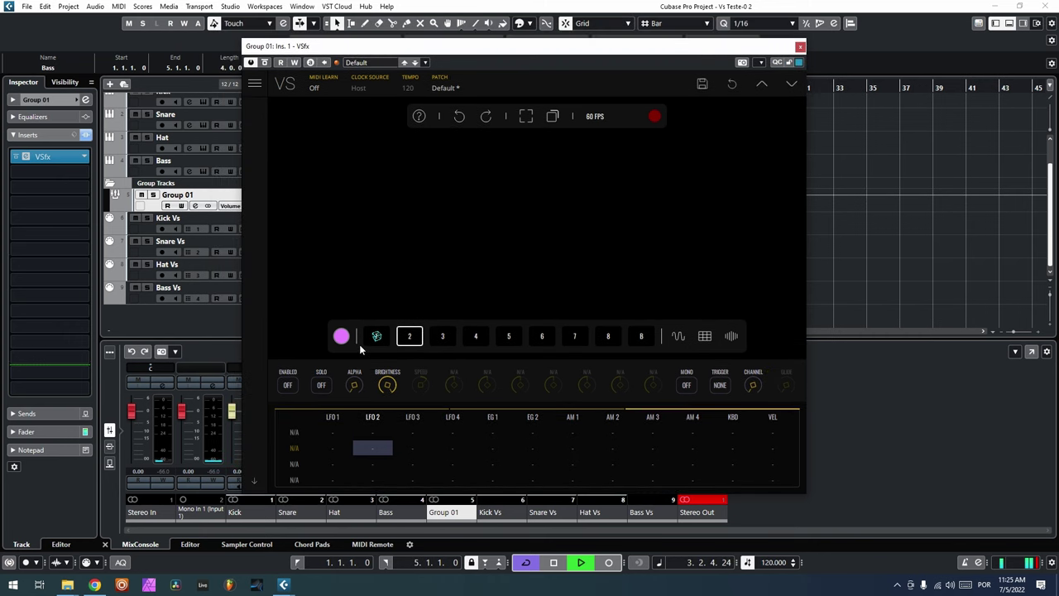
click(408, 336)
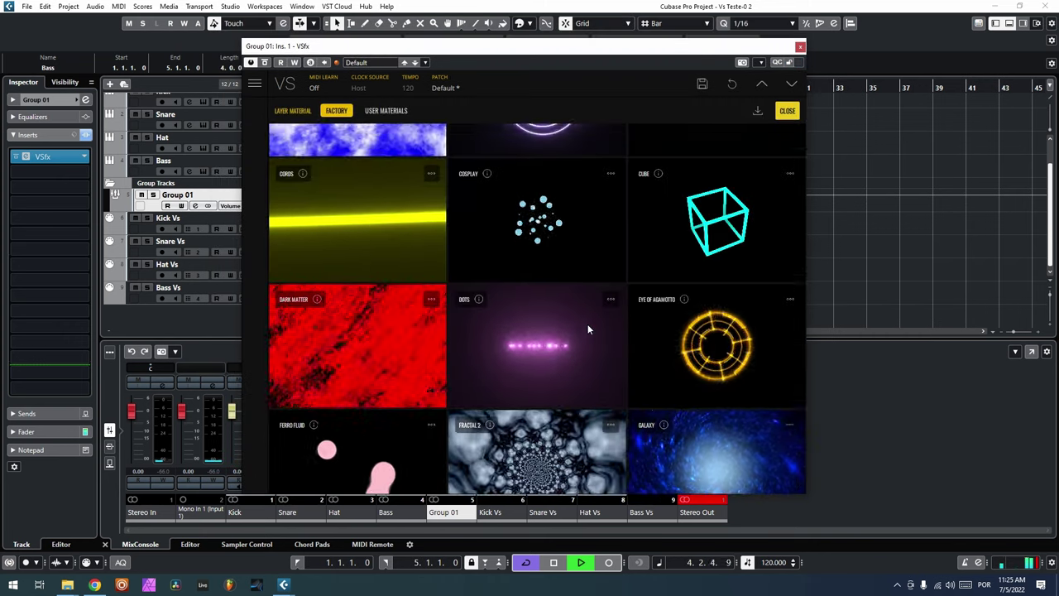
scroll(588, 323, up, 5)
click(553, 199)
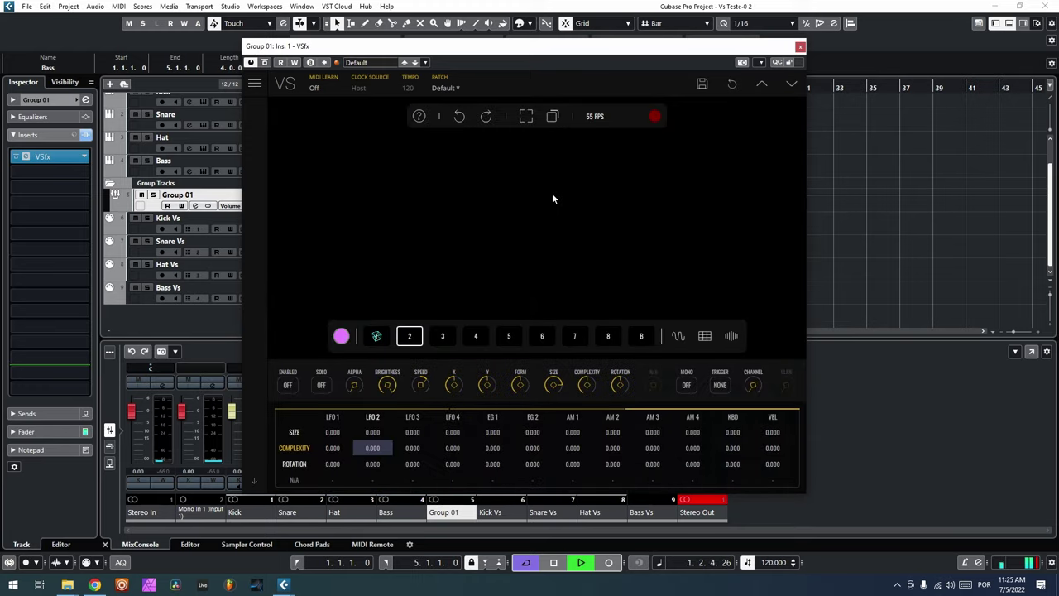
click(288, 385)
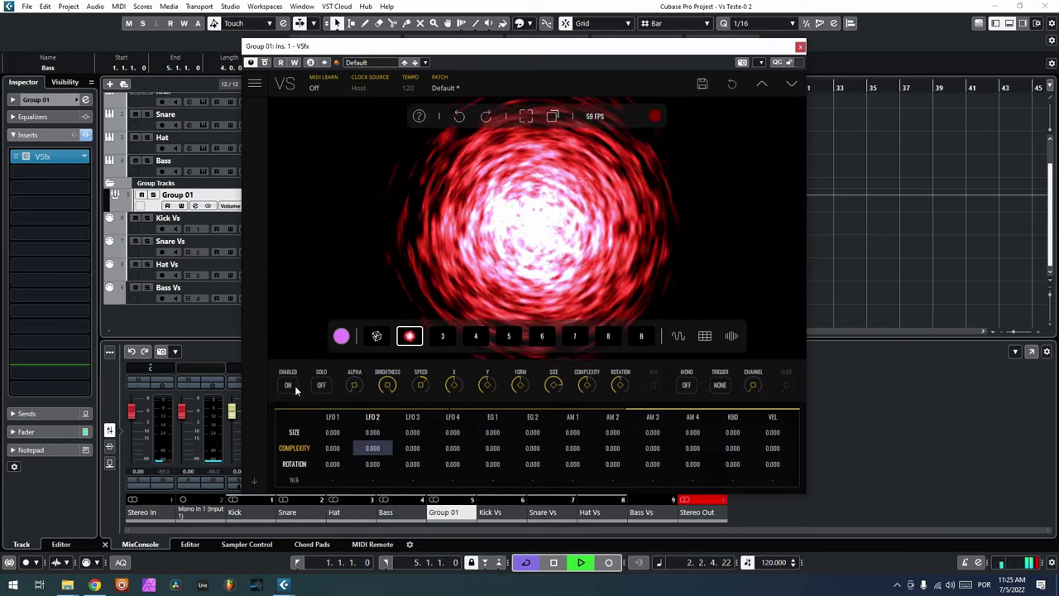
click(720, 385)
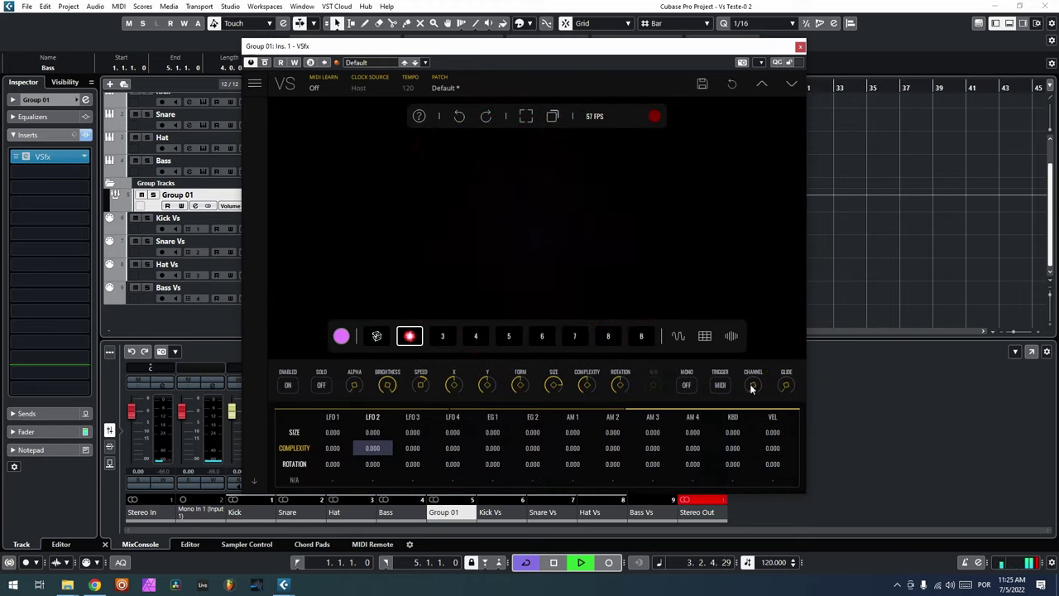
drag(747, 385, 745, 370)
- Tint the fireball a dim grey-green (#757e7c) at about half brightness
click(341, 335)
drag(467, 266, 465, 262)
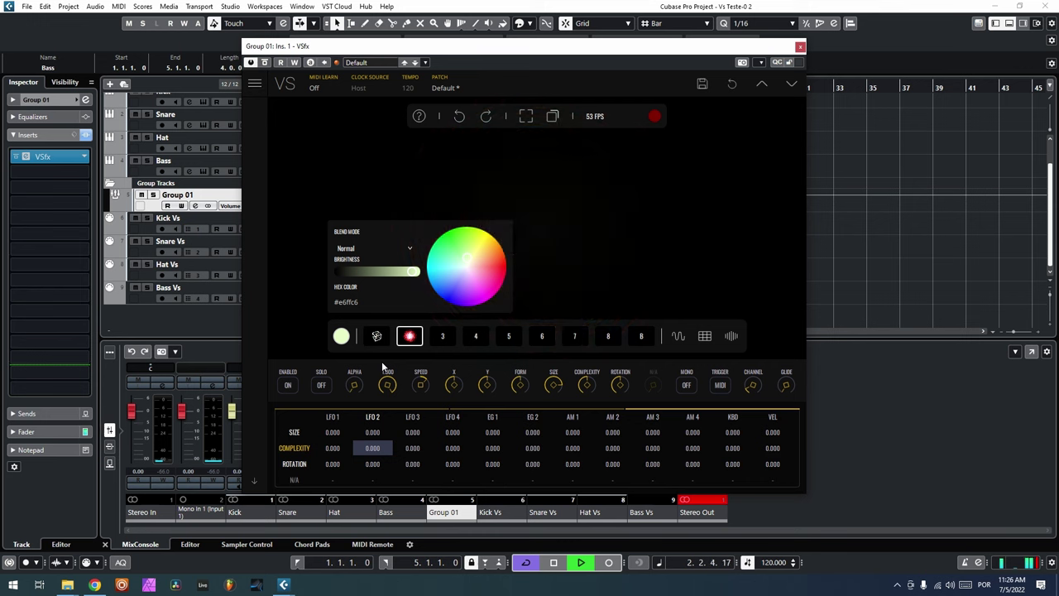
drag(387, 387, 390, 456)
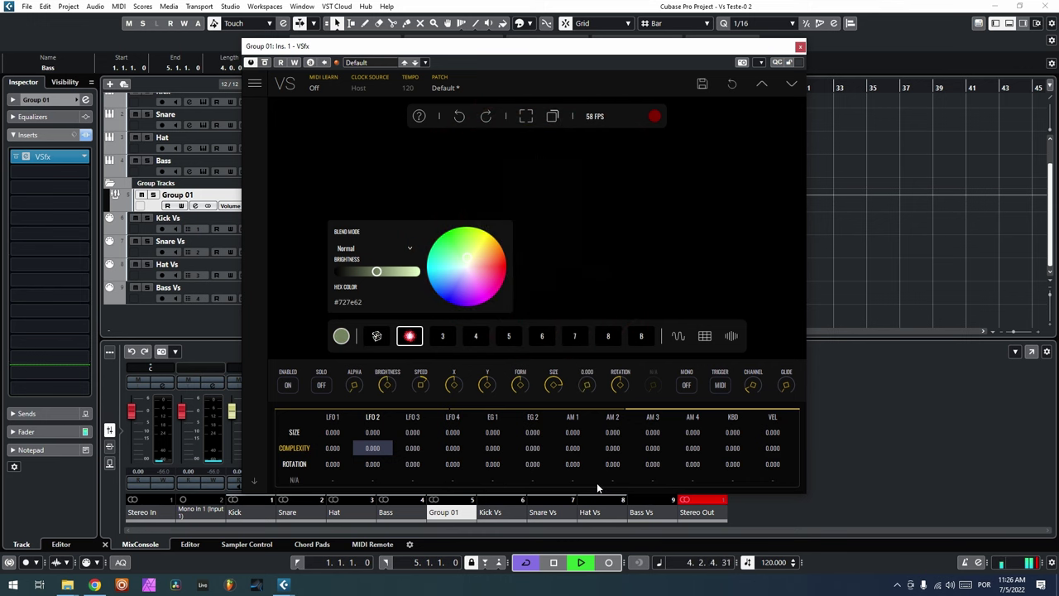
click(464, 271)
- Finish the fireball's near-black colour and switch back to the cube layer
click(407, 336)
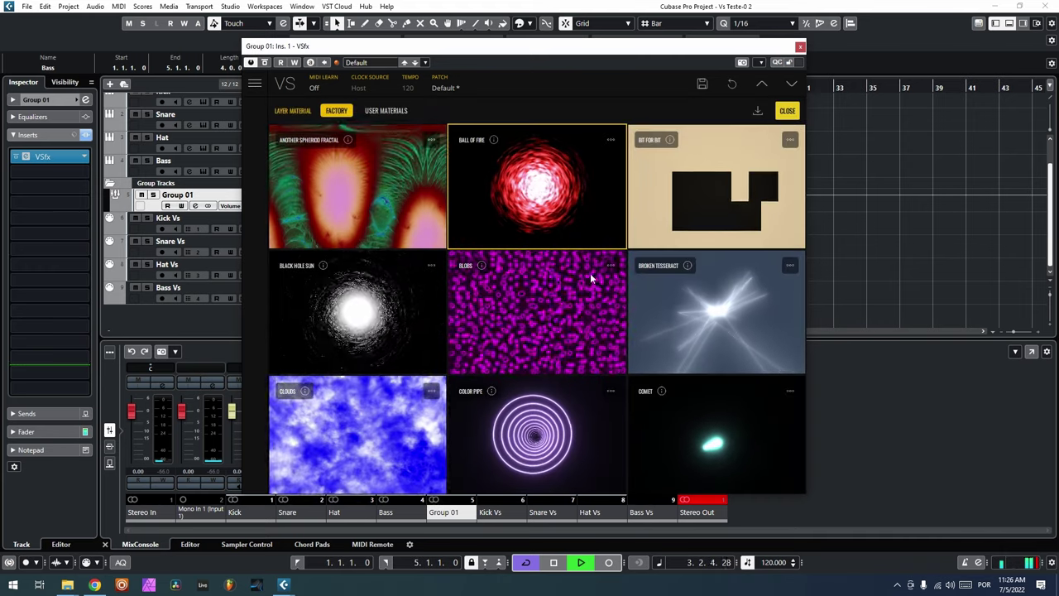
click(734, 85)
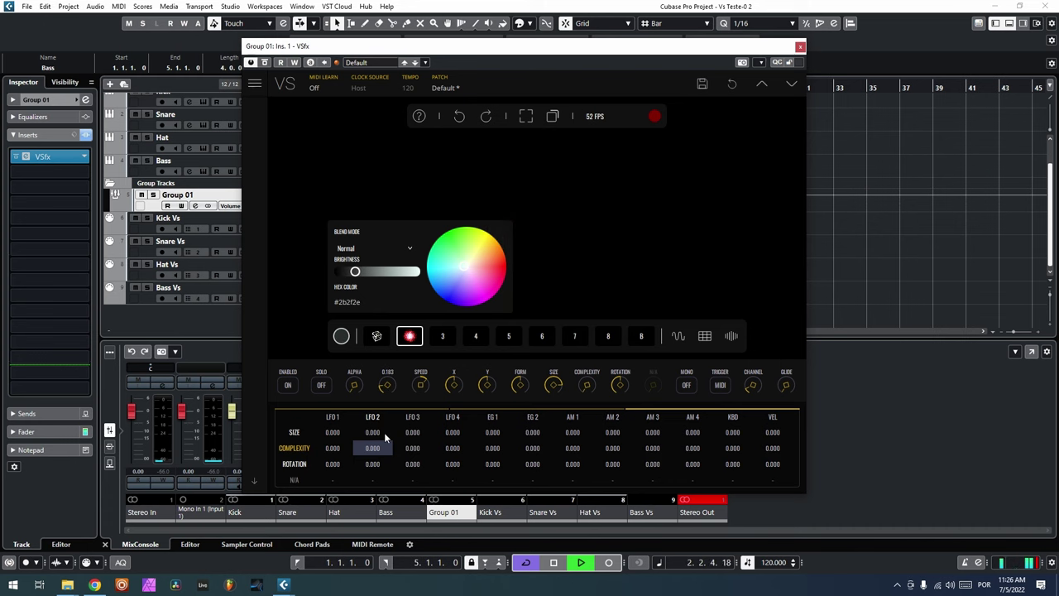
click(342, 337)
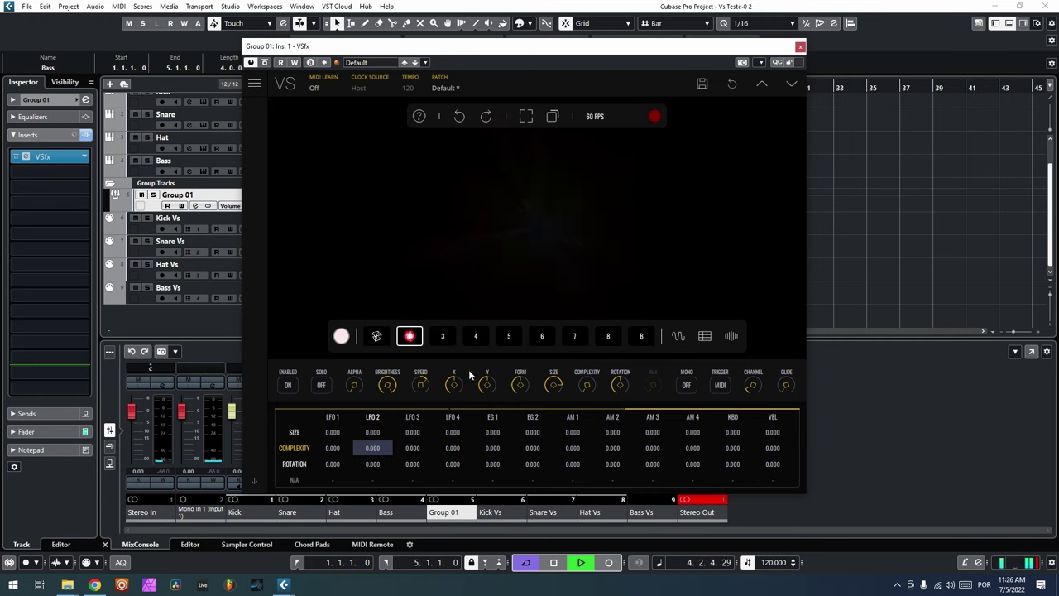
click(379, 337)
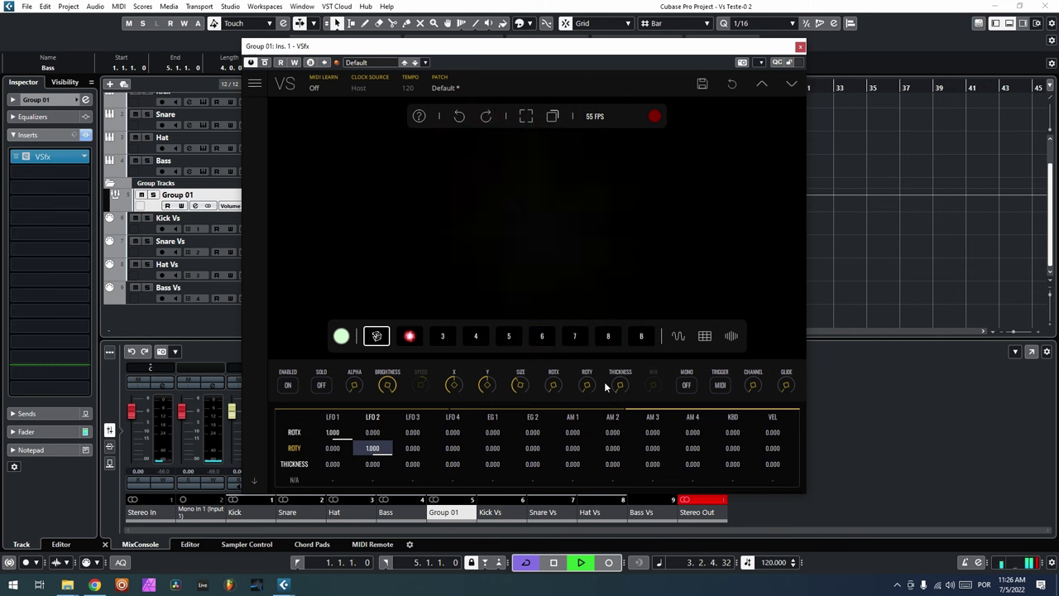
- Enable layer 3 and load the Dots material from the Factory library into it
click(441, 335)
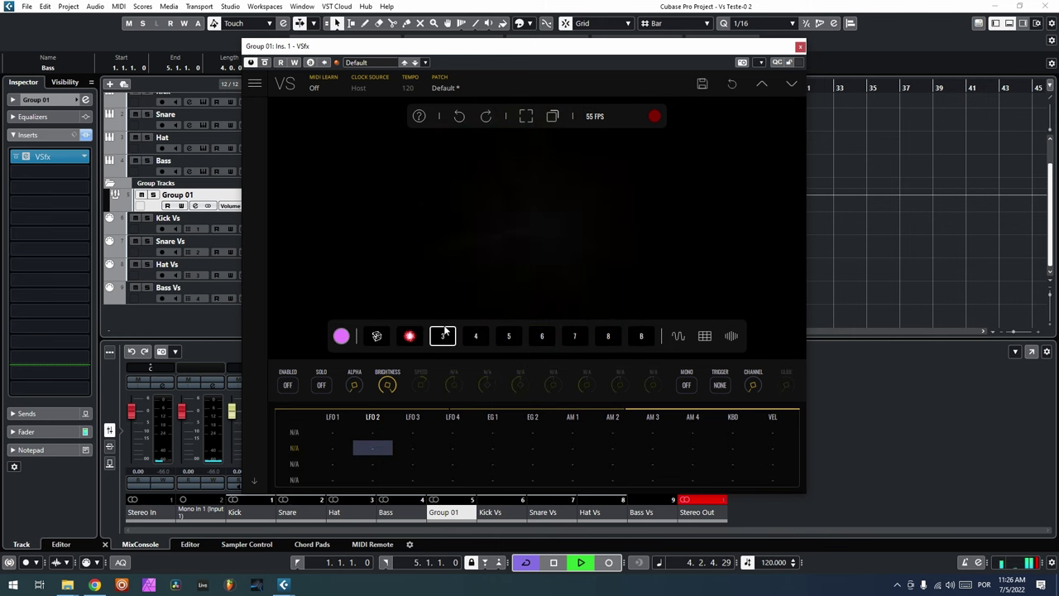
click(287, 387)
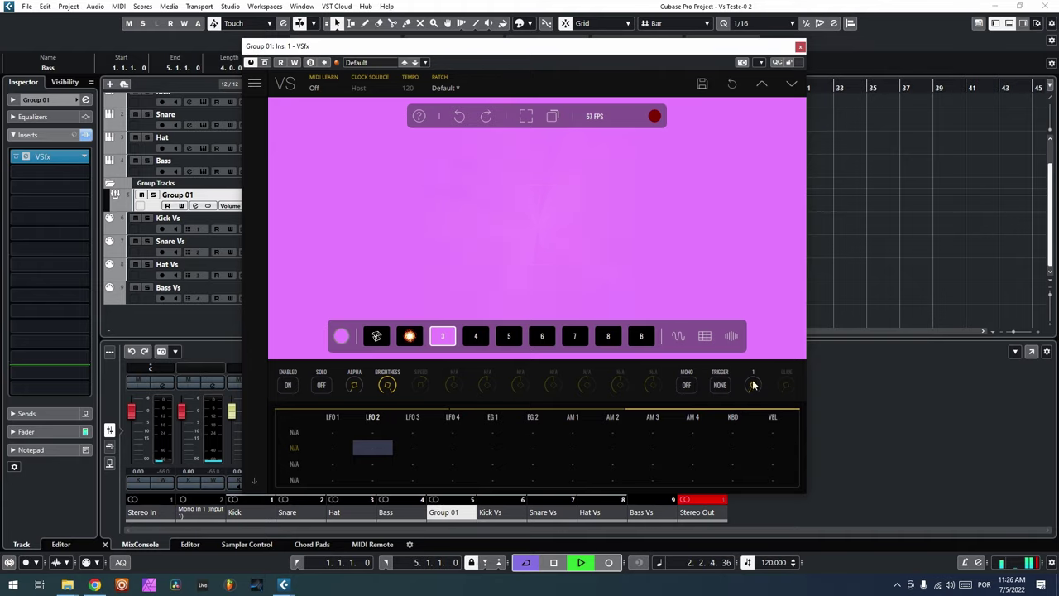
click(440, 338)
scroll(545, 342, down, 5)
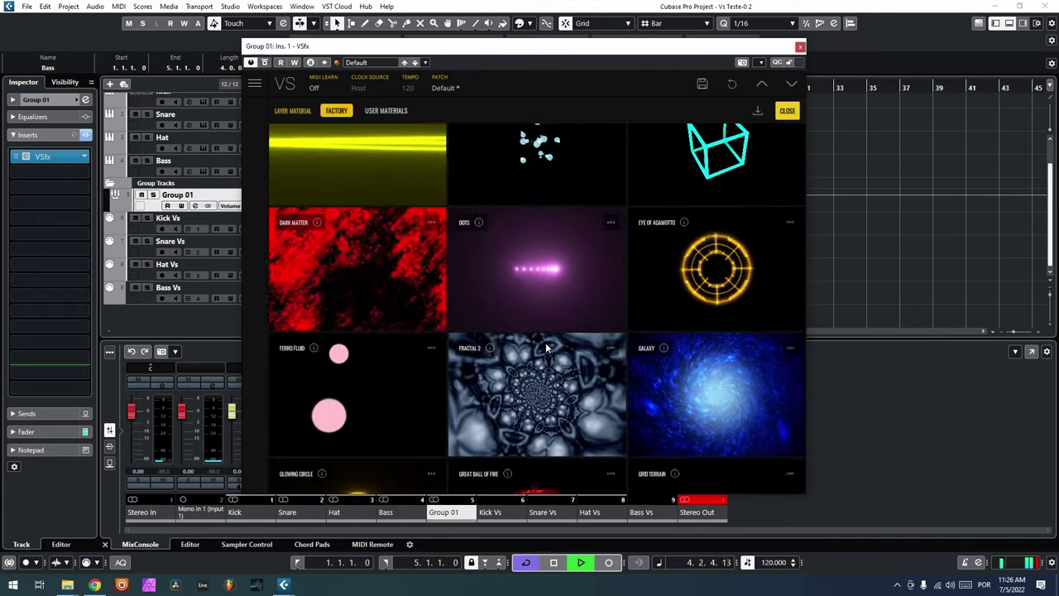
scroll(545, 347, down, 5)
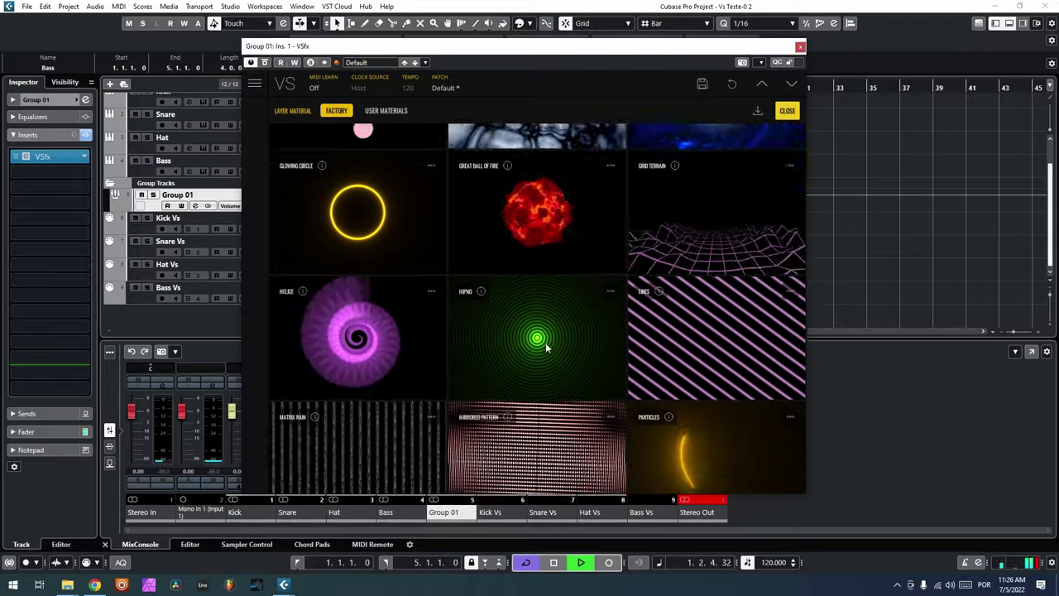
scroll(545, 347, down, 10)
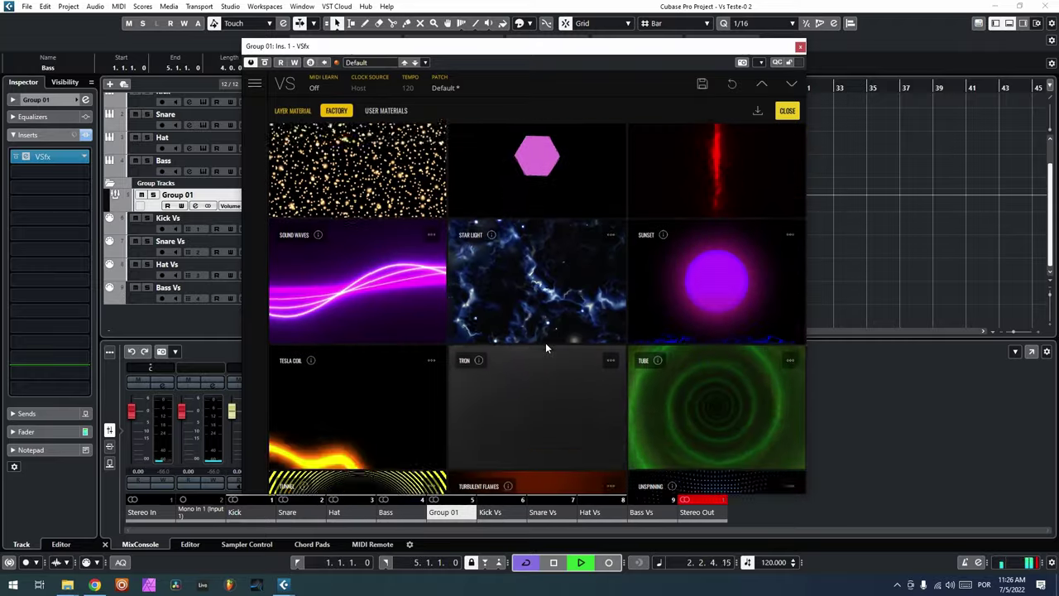
scroll(545, 348, down, 2)
scroll(545, 348, up, 12)
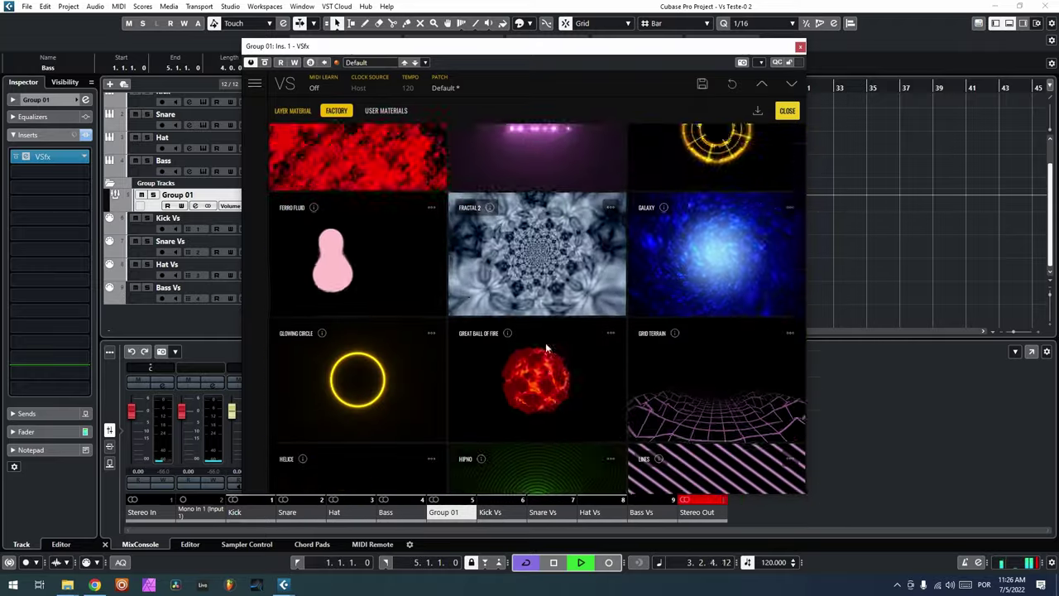
scroll(545, 343, up, 2)
scroll(545, 343, up, 2)
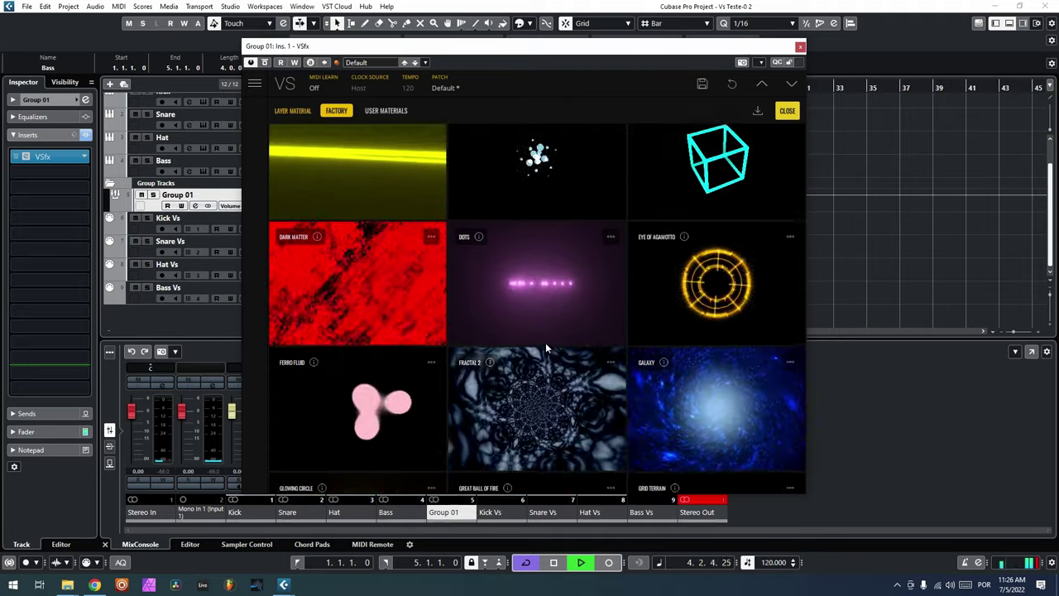
scroll(545, 345, up, 2)
click(545, 346)
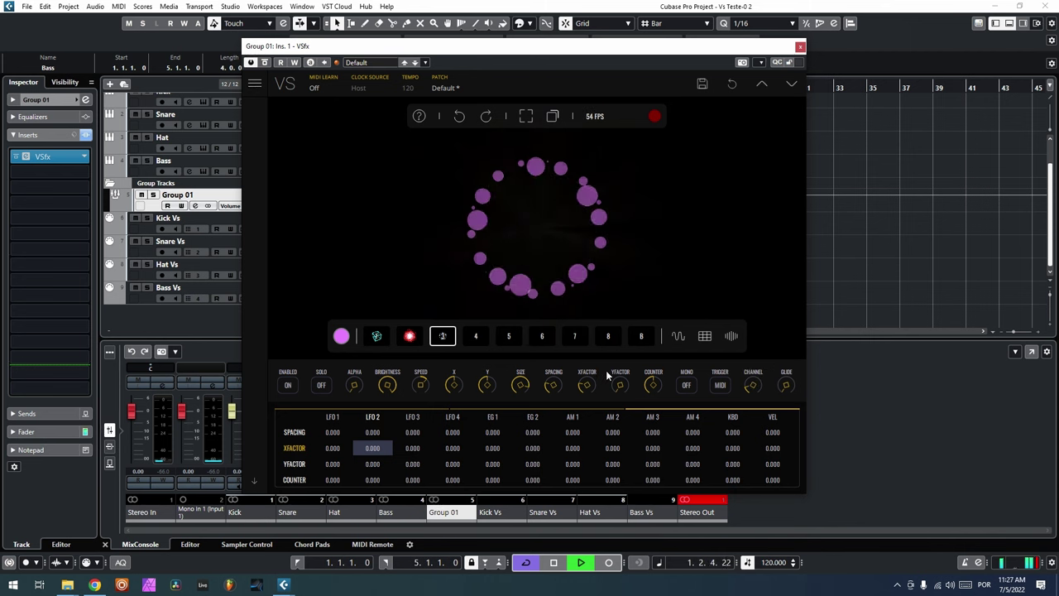
- Dim the dot ring's brightness to about 0.7, then switch to empty layer 4
drag(376, 385, 394, 443)
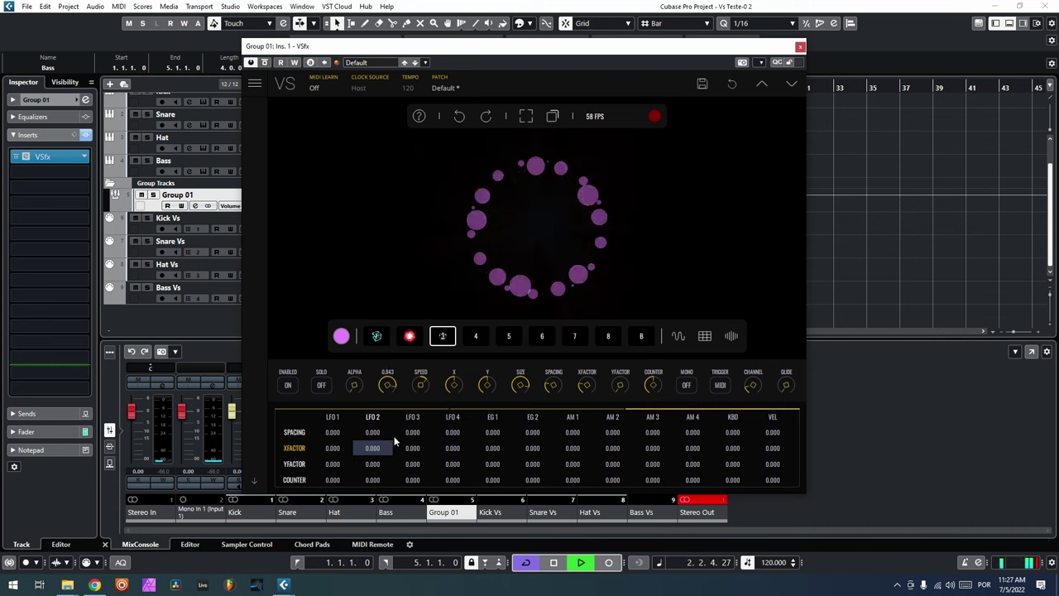
drag(402, 512, 407, 540)
drag(397, 422, 430, 397)
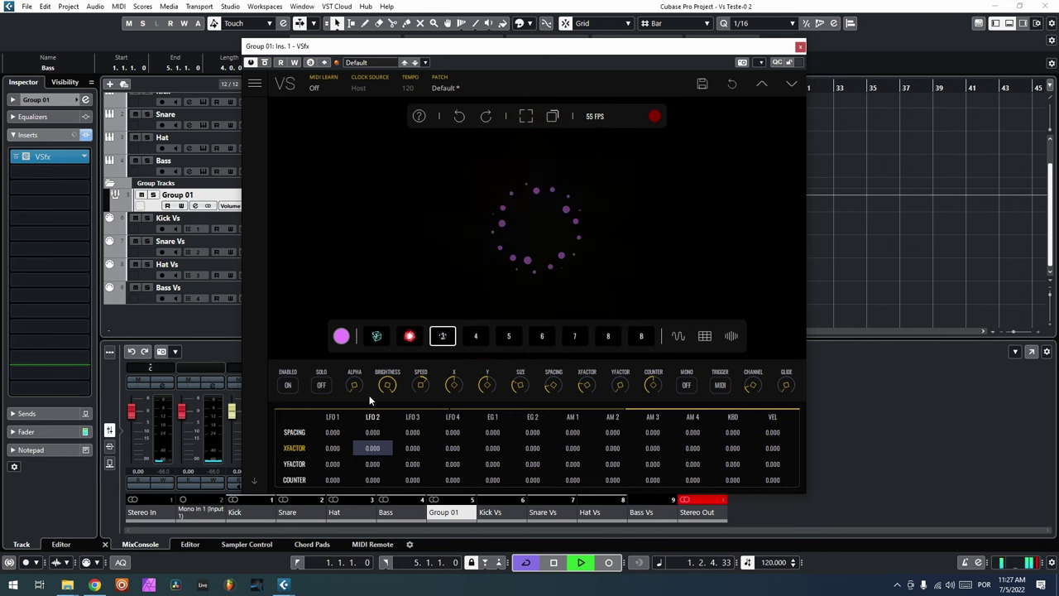
drag(389, 394, 395, 444)
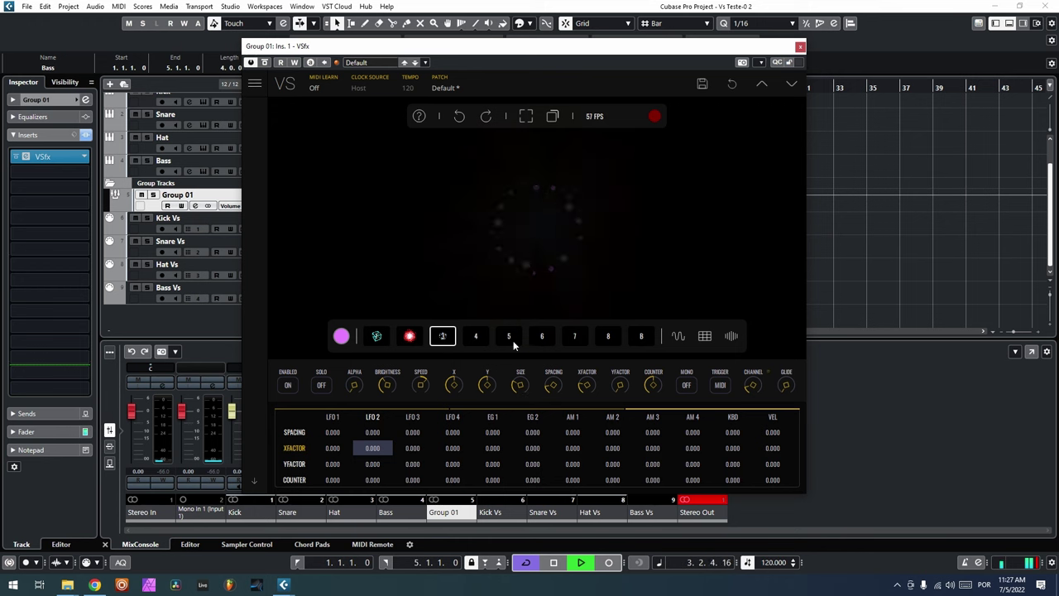
click(475, 337)
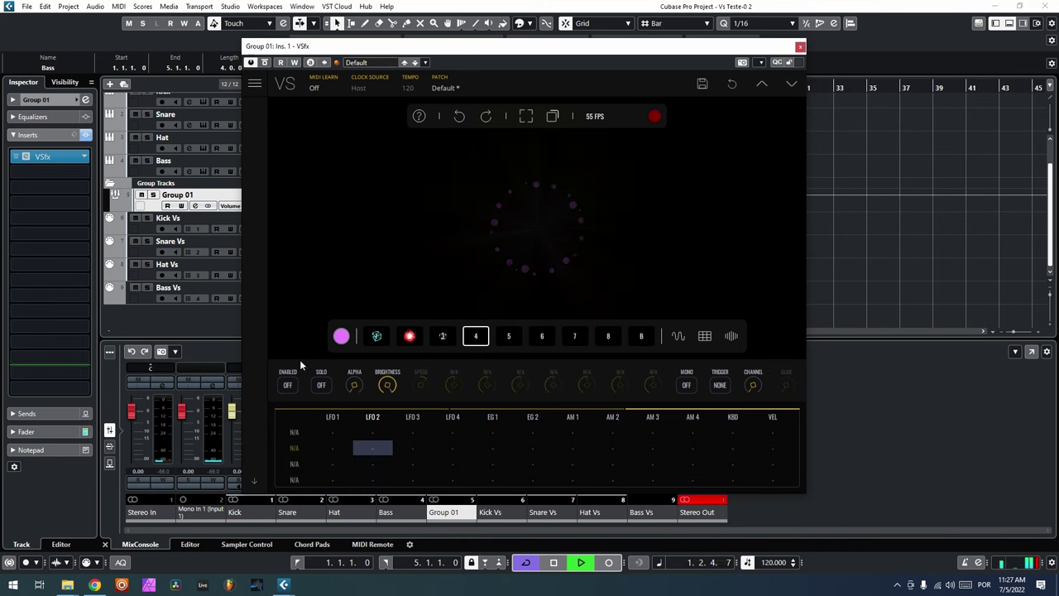
- Enable layer 4, load Glowing Circle, and tint the ring a dark gold (#4a3d29)
click(288, 386)
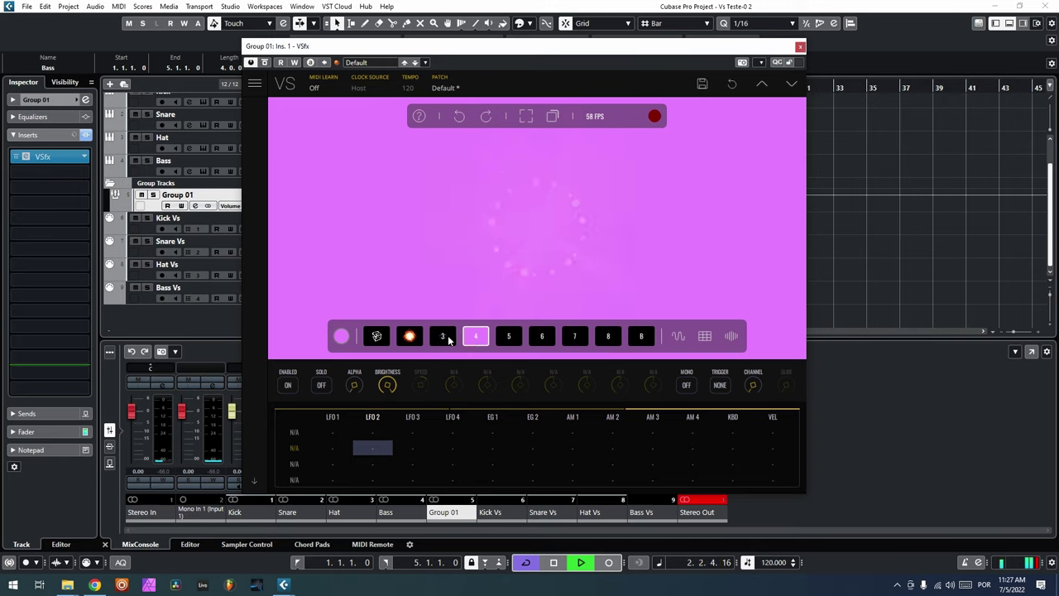
click(474, 337)
scroll(564, 301, down, 3)
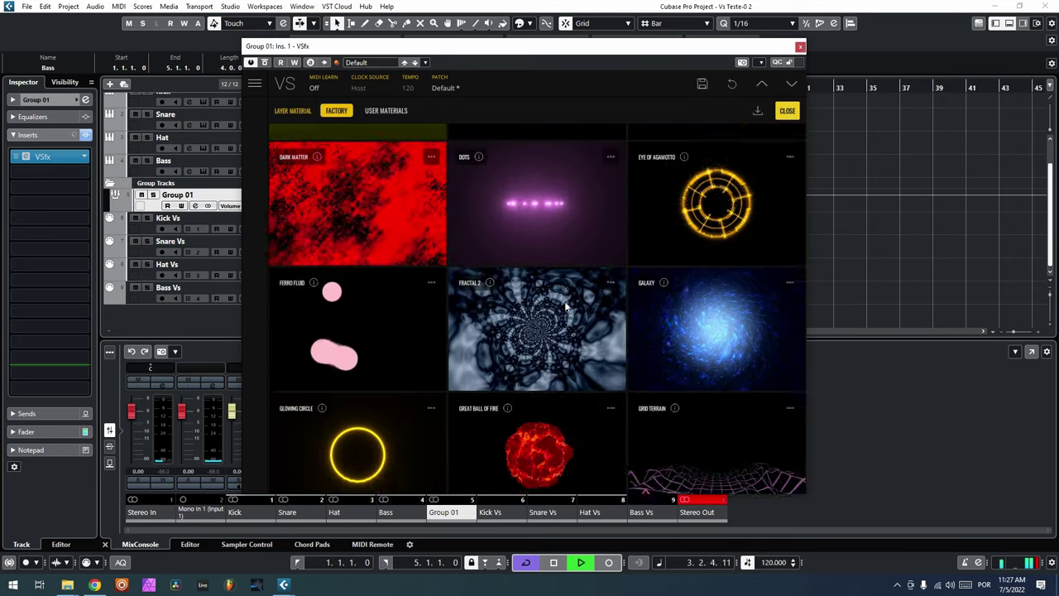
click(385, 329)
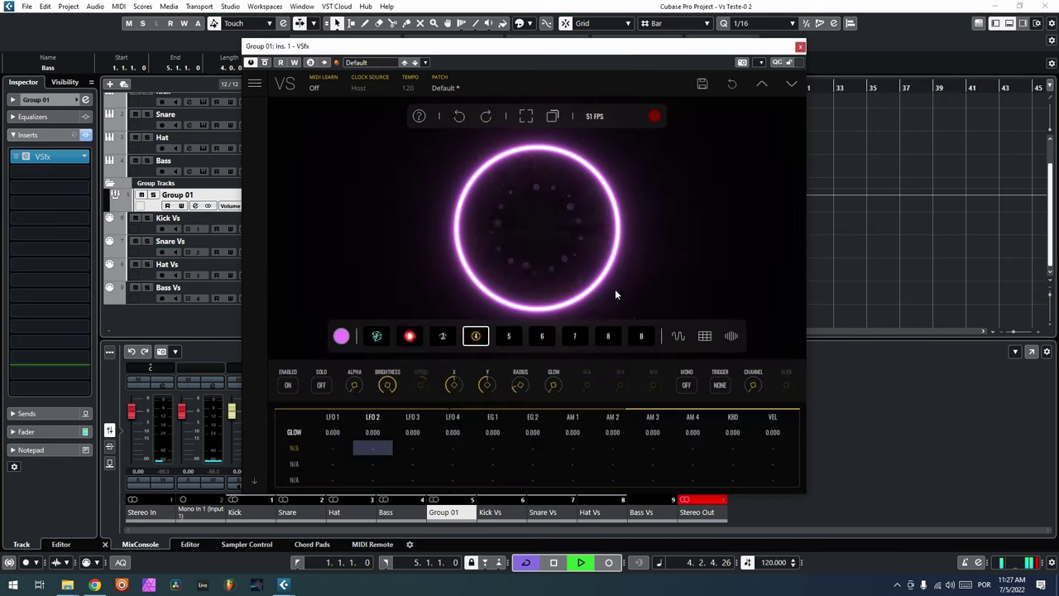
click(341, 336)
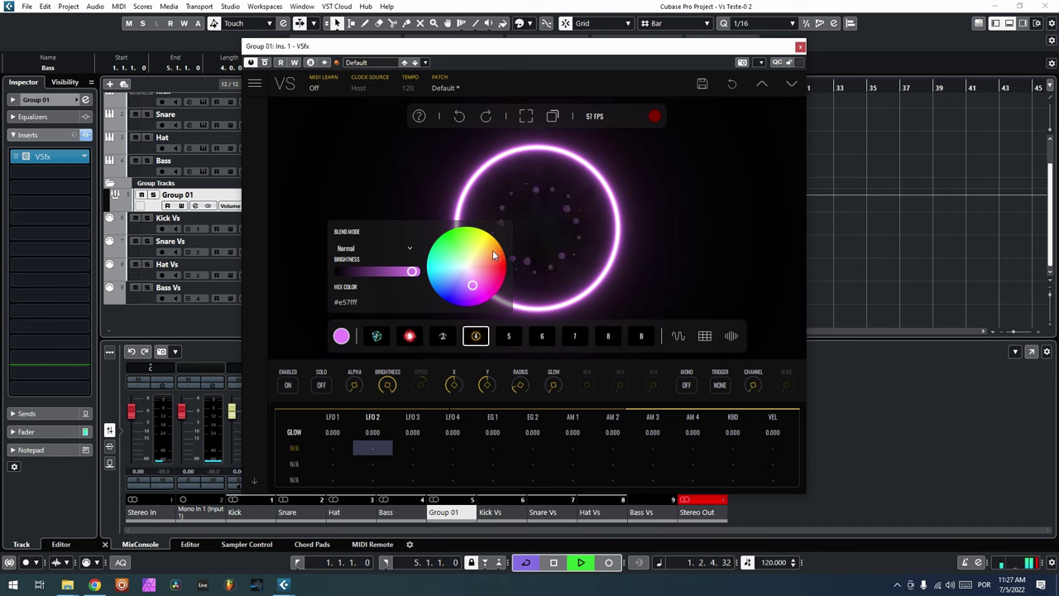
drag(482, 260, 481, 256)
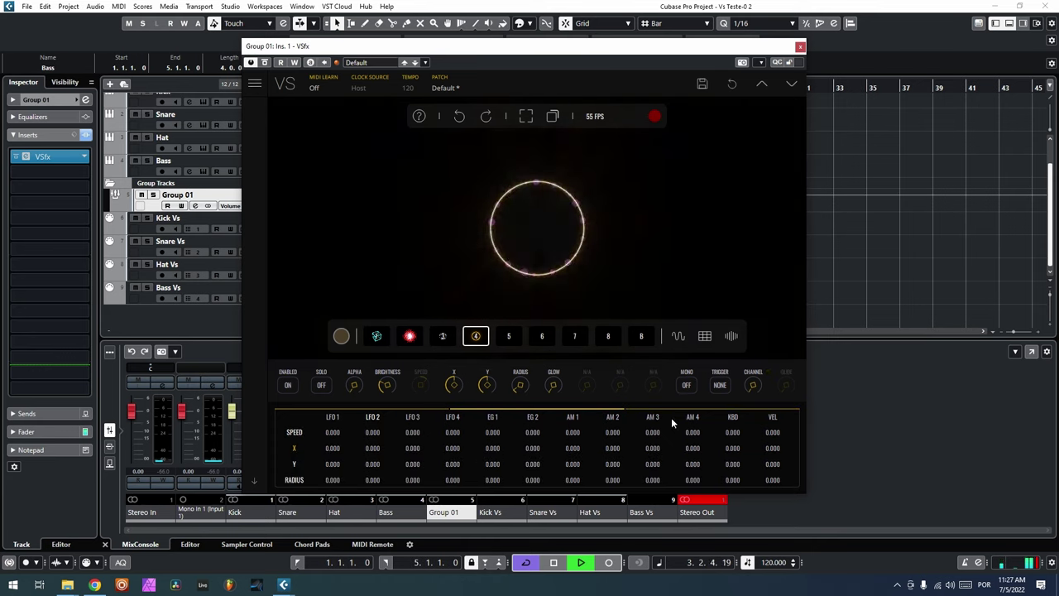
- Route keyboard pitch to the ring's X position at 0.508 and note velocity at 0.480
mouse_move(735, 452)
mouse_down()
mouse_move(728, 383)
mouse_move(728, 469)
mouse_up()
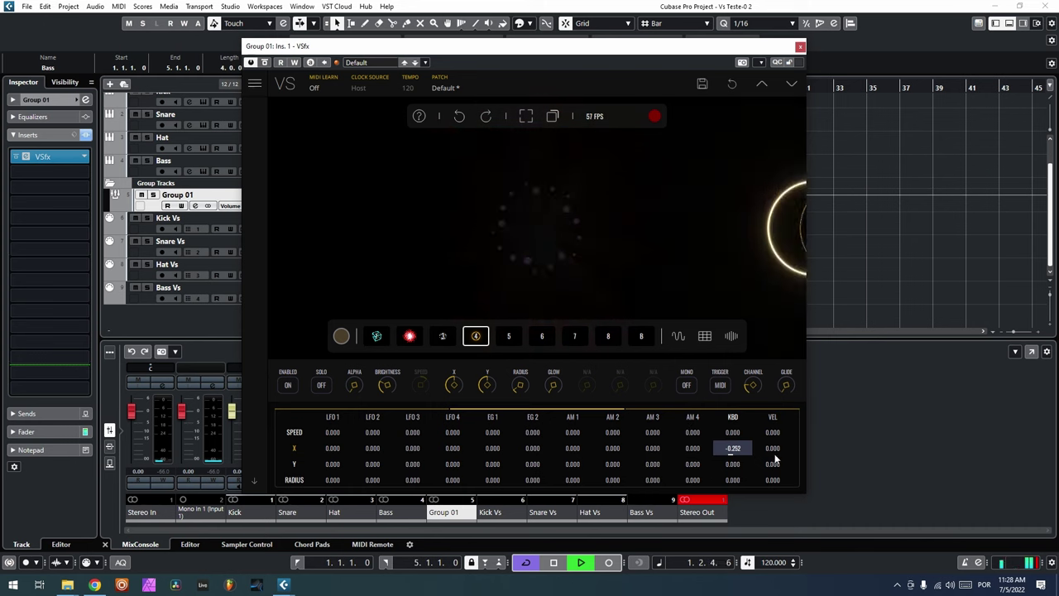
drag(772, 461, 771, 504)
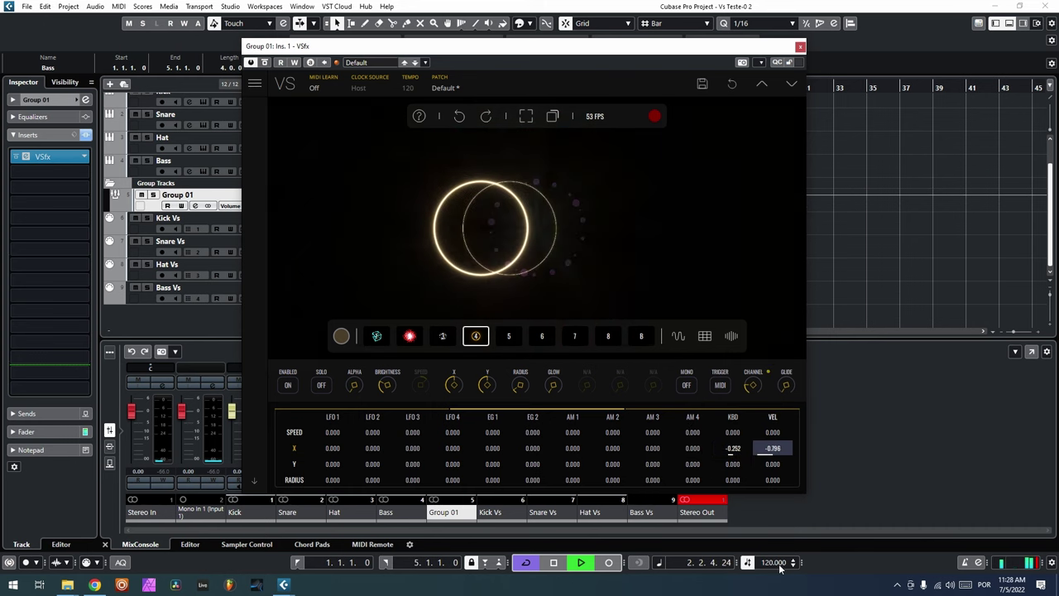
drag(780, 567, 780, 580)
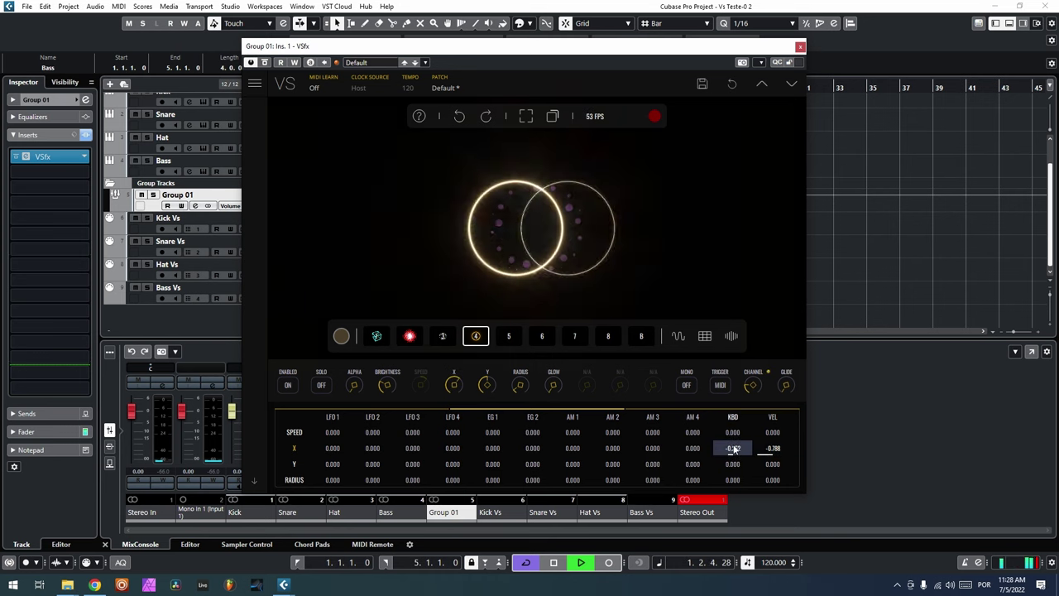
drag(732, 448, 731, 462)
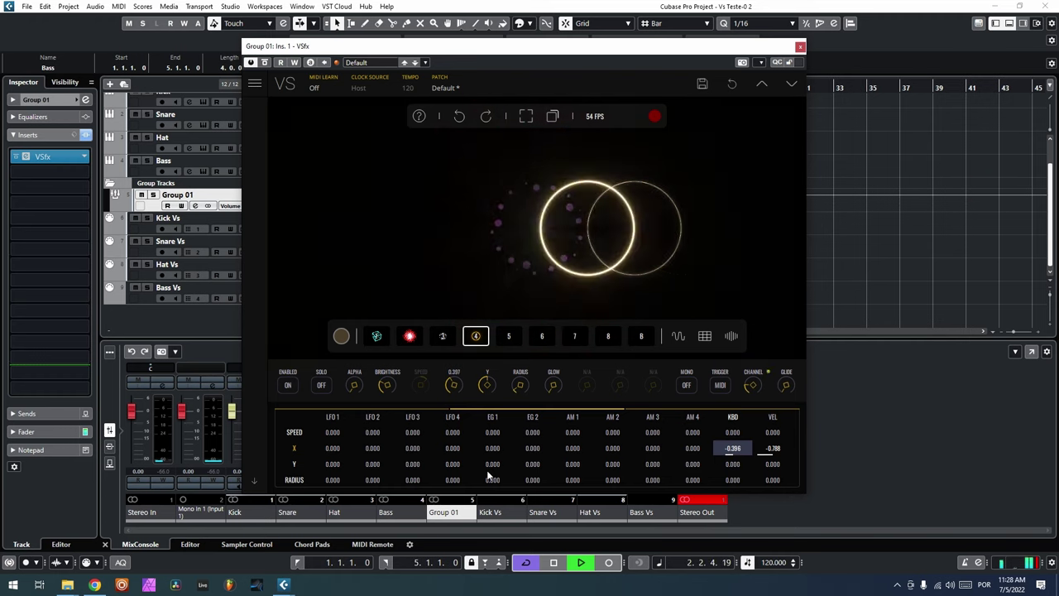
double_click(734, 449)
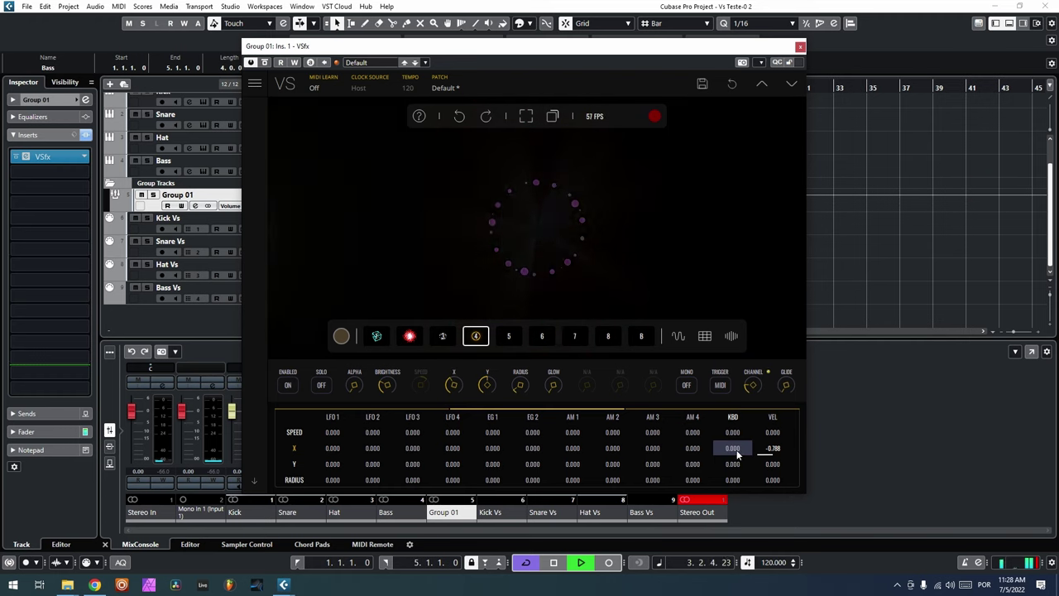
drag(733, 357, 733, 348)
double_click(771, 449)
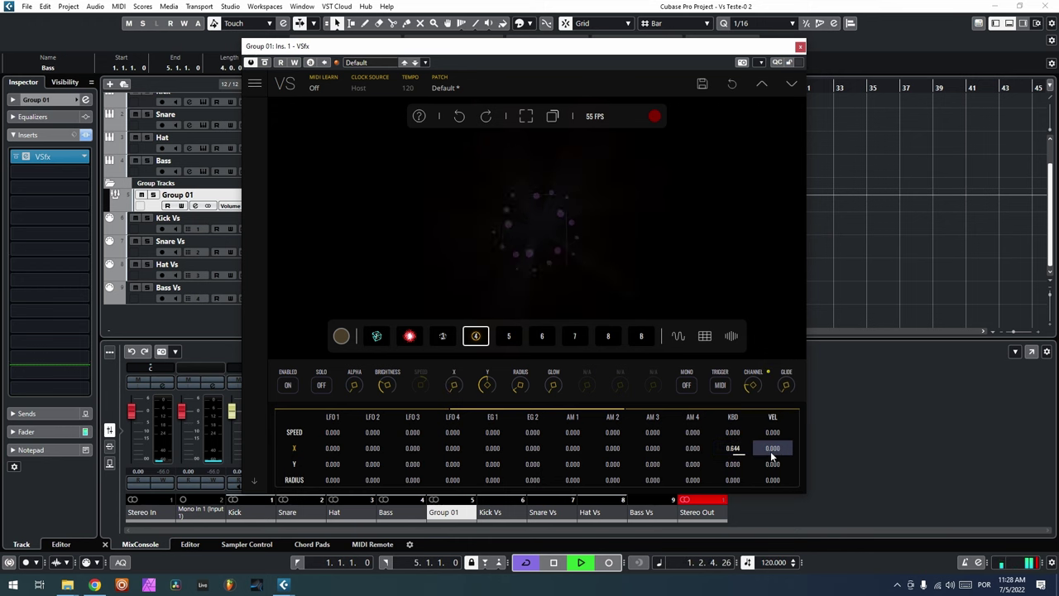
drag(730, 511, 526, 404)
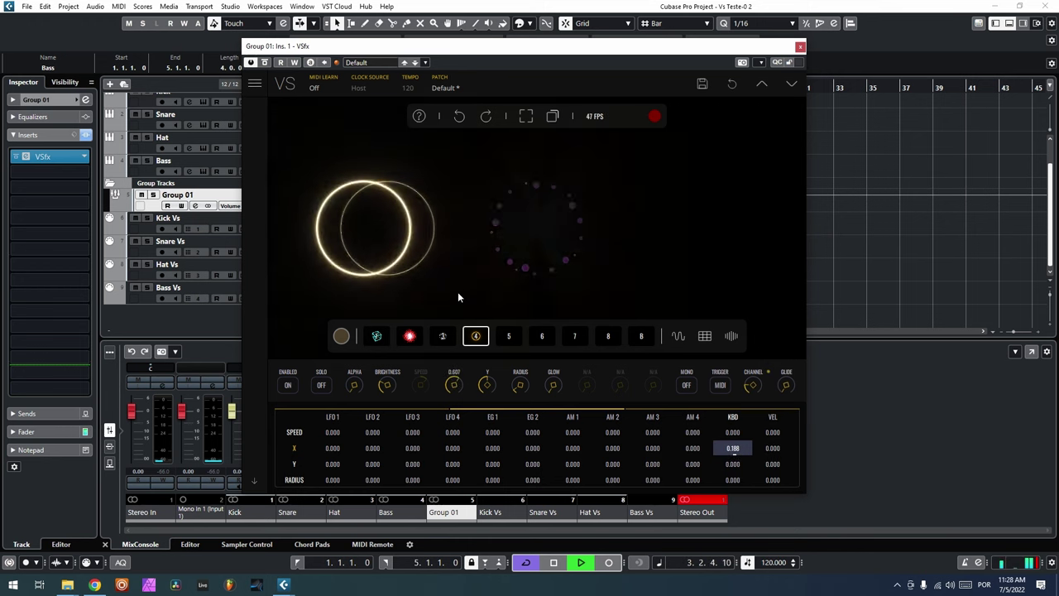
drag(732, 420, 548, 424)
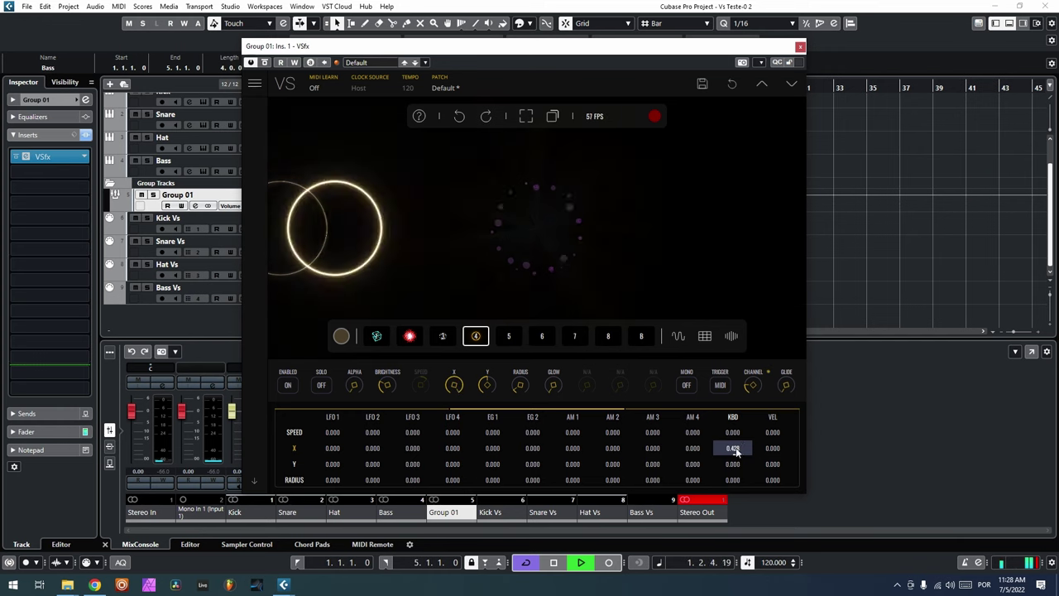
drag(775, 488, 777, 525)
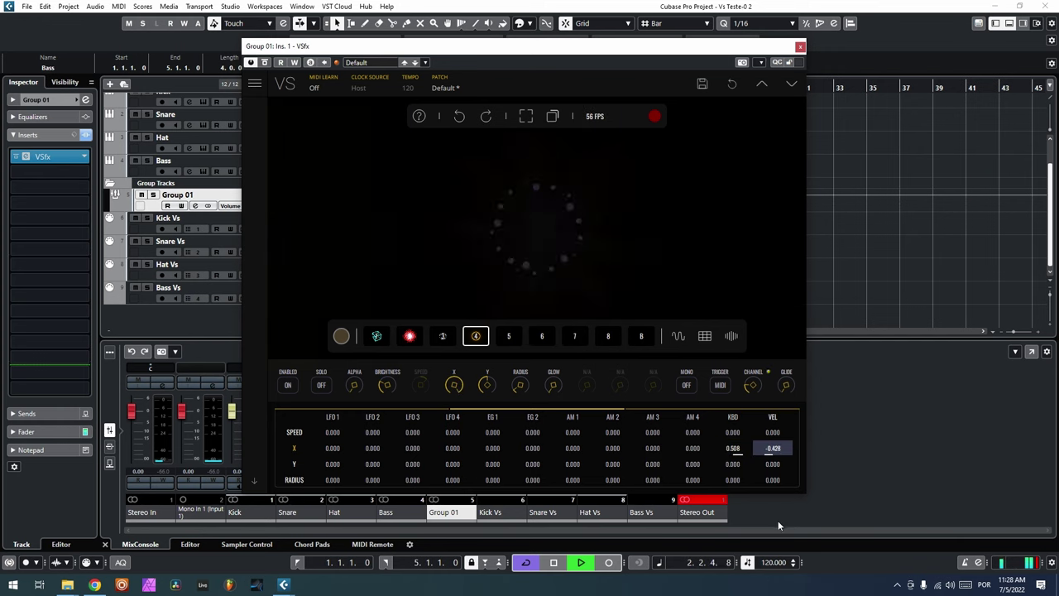
drag(776, 466, 774, 395)
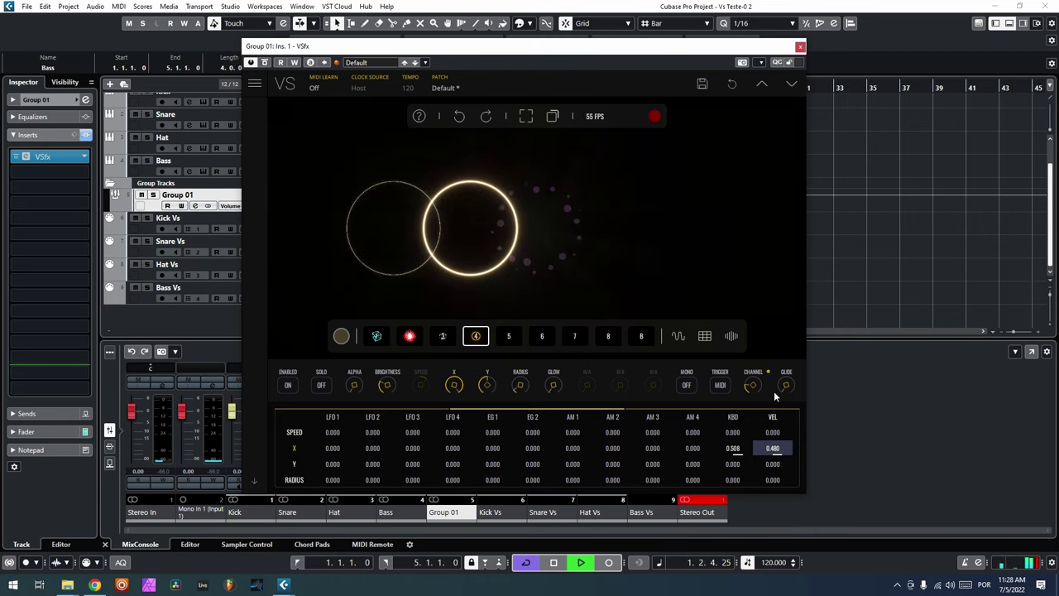
- Tint the circle layer red on the colour wheel and the dot ring dark green (#41630f)
click(340, 338)
drag(485, 261, 499, 282)
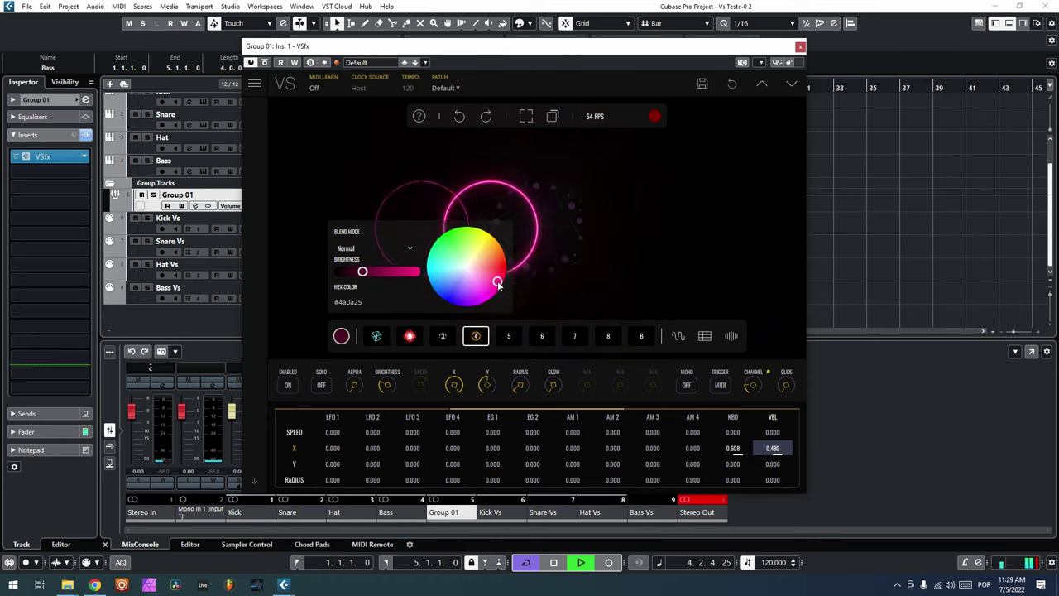
drag(495, 291, 503, 263)
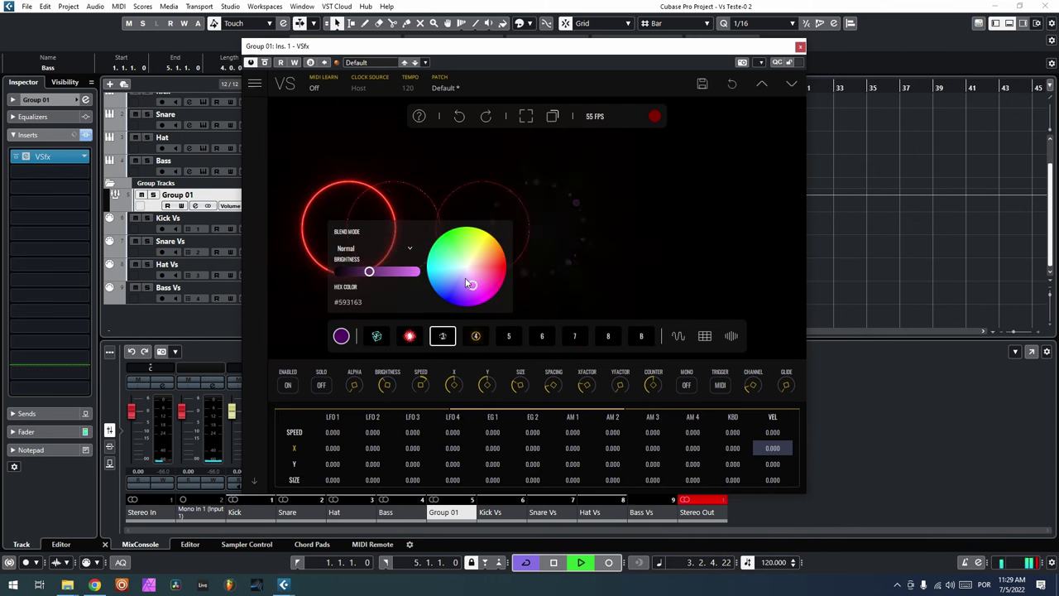
drag(451, 276, 472, 236)
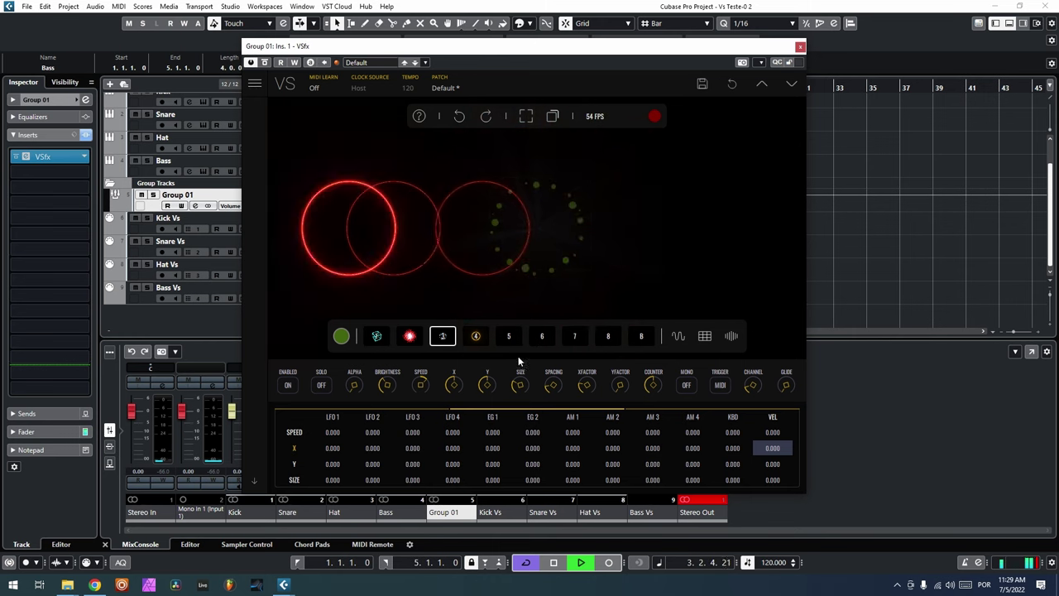
- Move the red circles left, shrink their radius, set velocity-to-X to 0.572, and stop playback
mouse_move(456, 395)
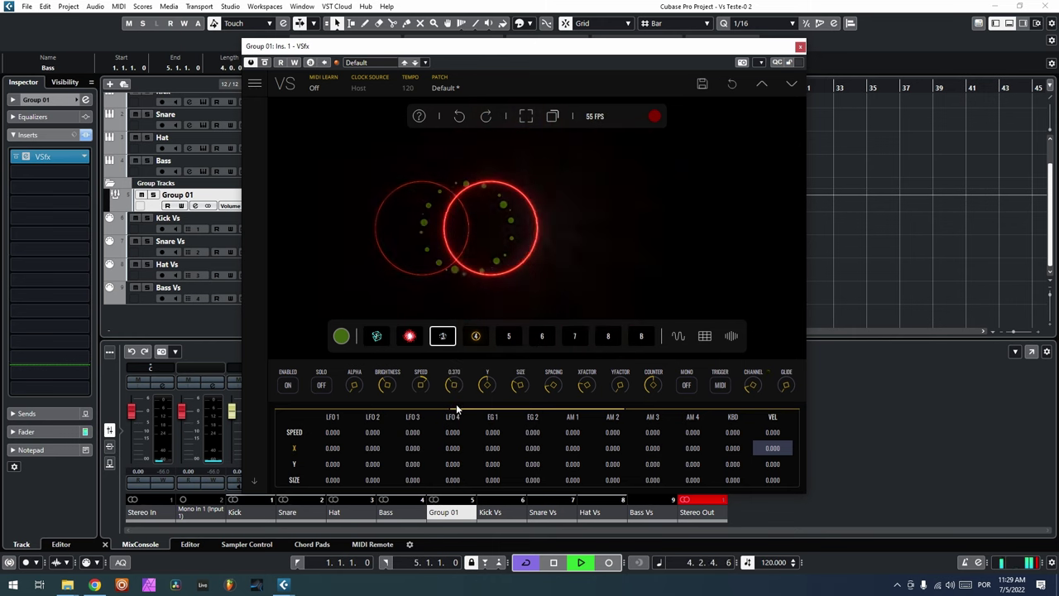
scroll(452, 389, up, 3)
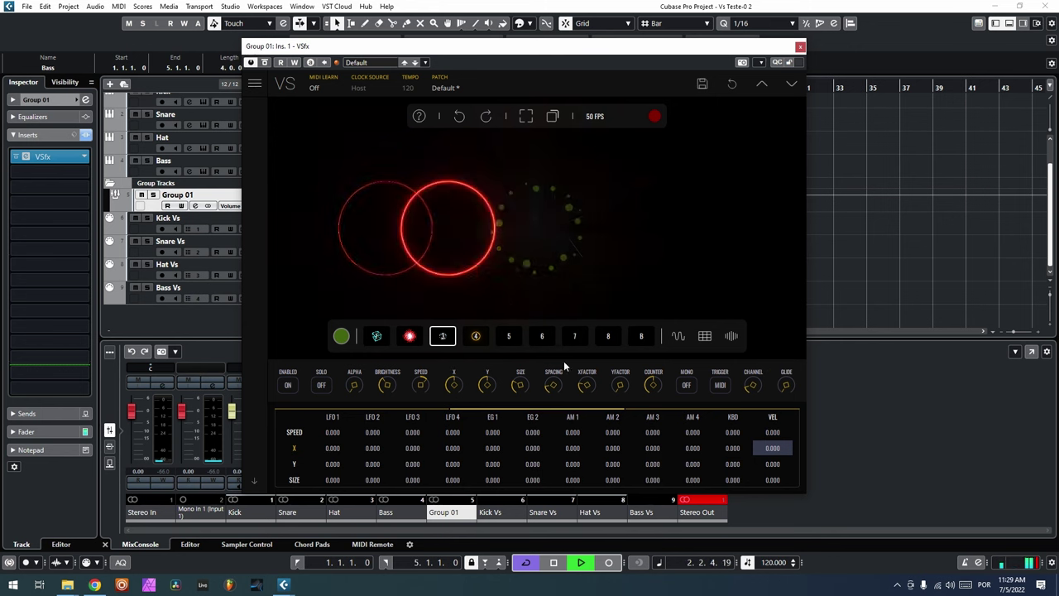
click(476, 336)
drag(454, 389, 457, 407)
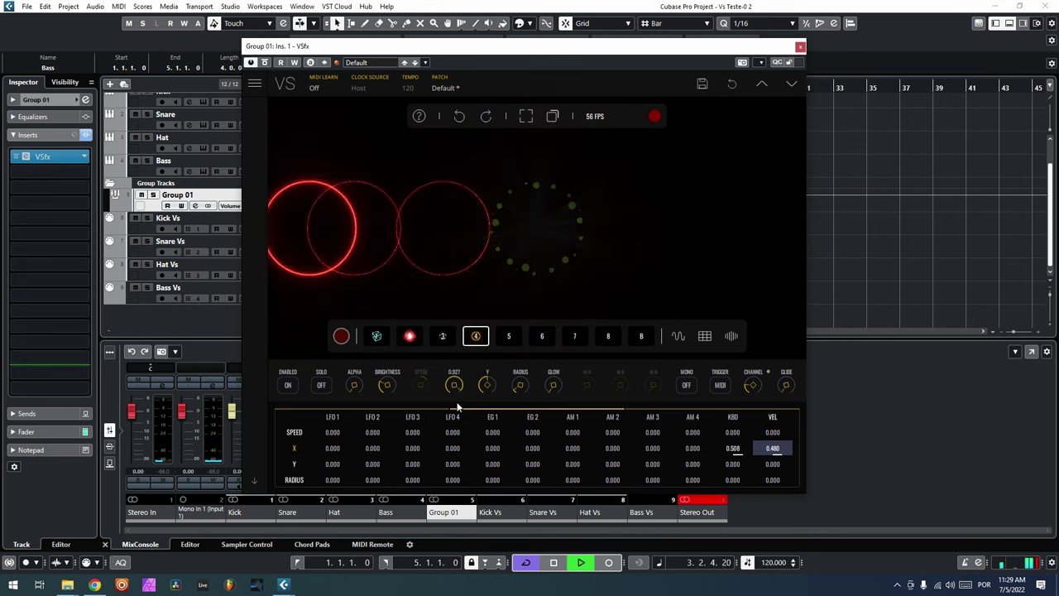
drag(521, 381, 523, 393)
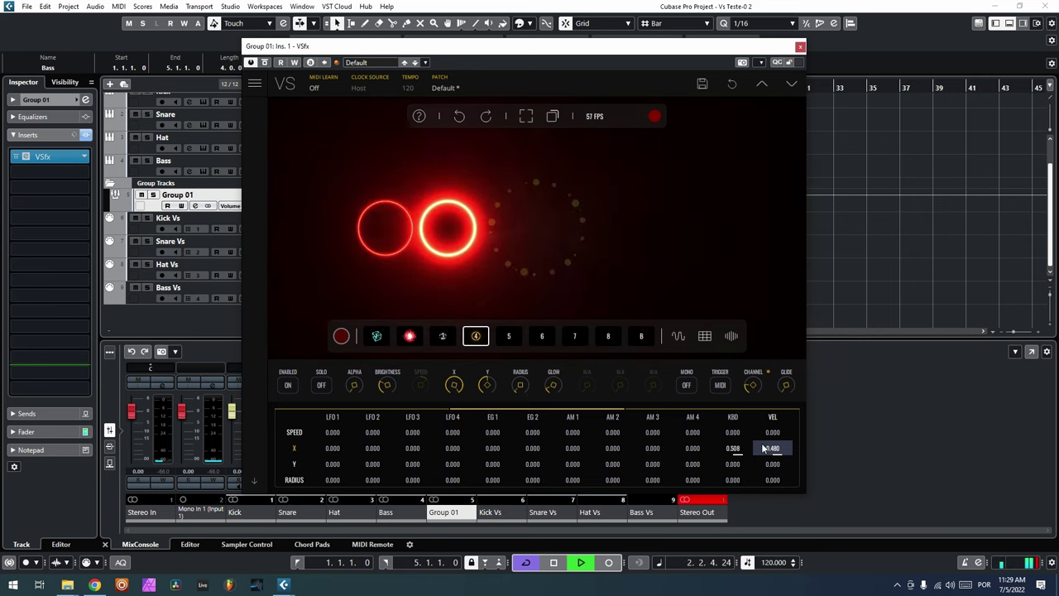
drag(779, 452, 774, 436)
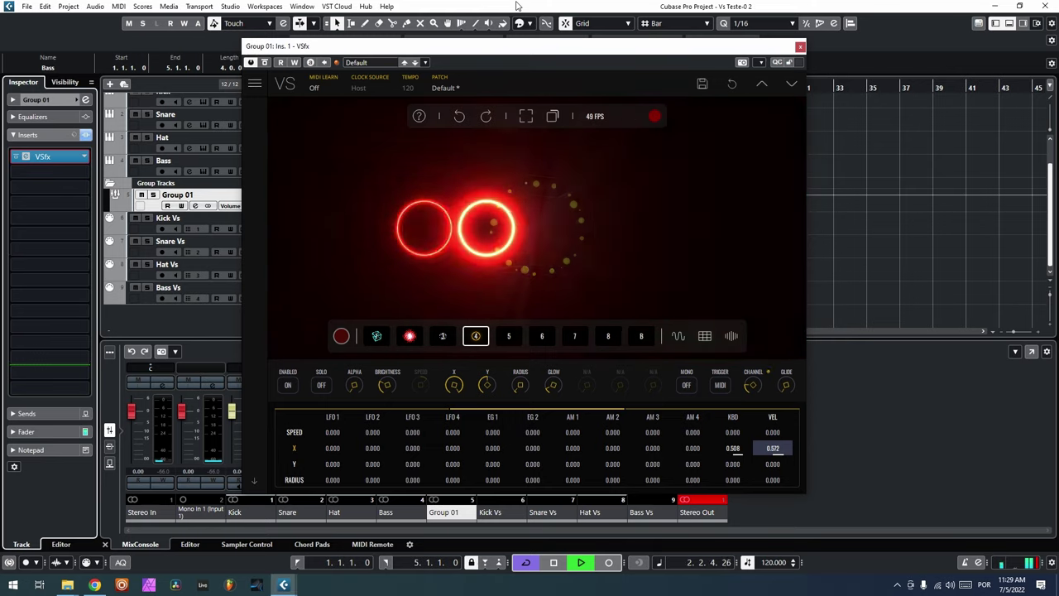
key(space)
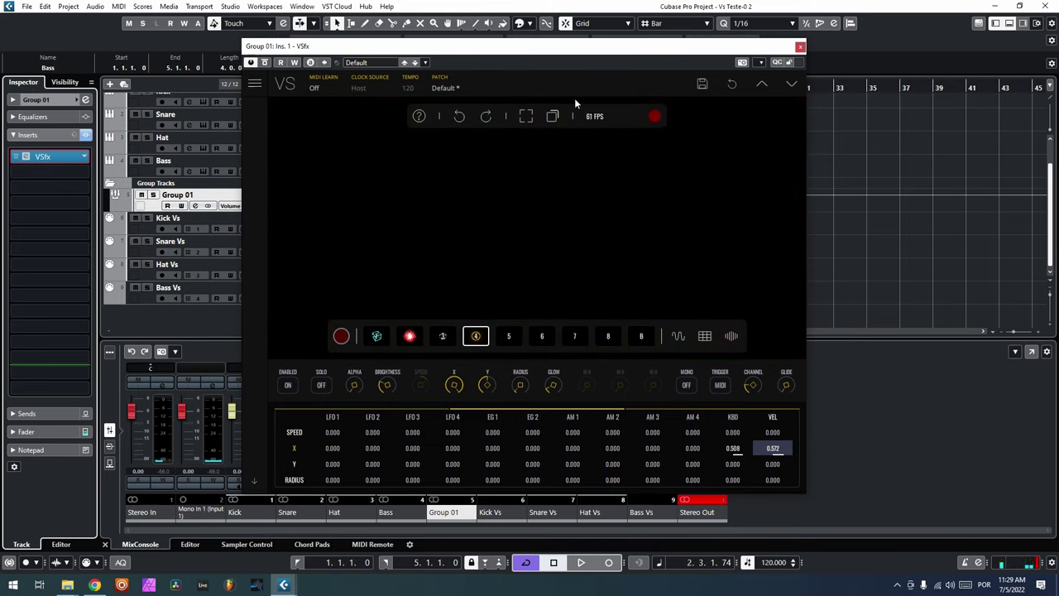
- Switch VSfx to the LFO and envelope panel, preview playback briefly, and reposition the editor window
click(678, 336)
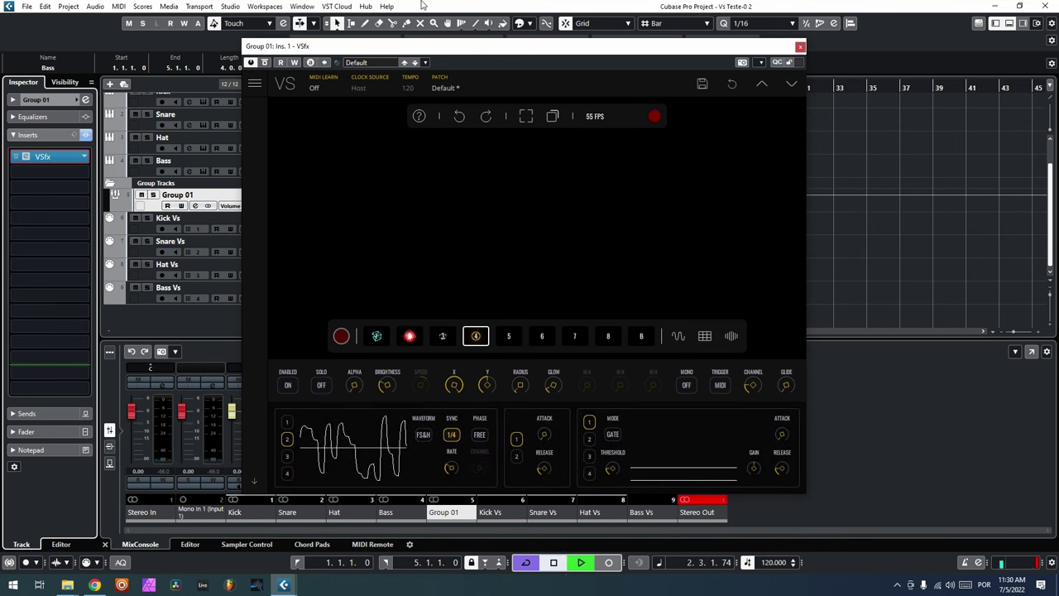
key(space)
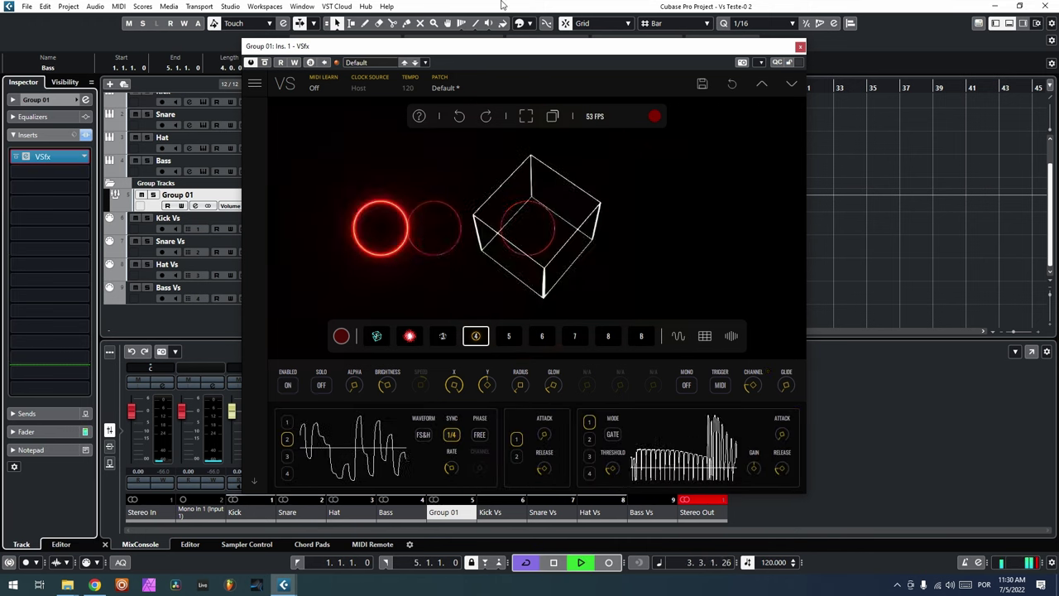
key(space)
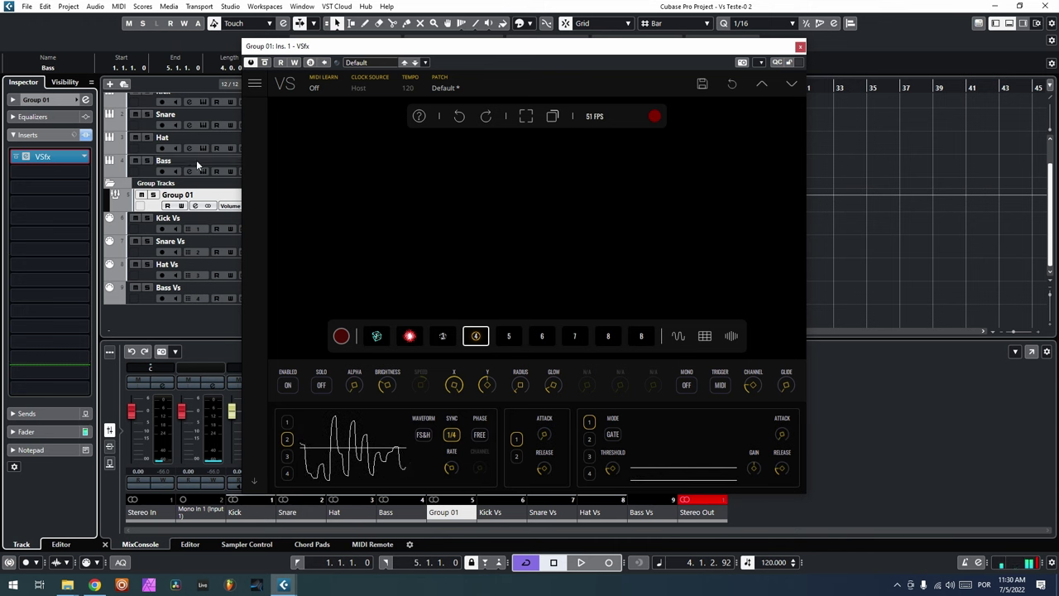
click(211, 190)
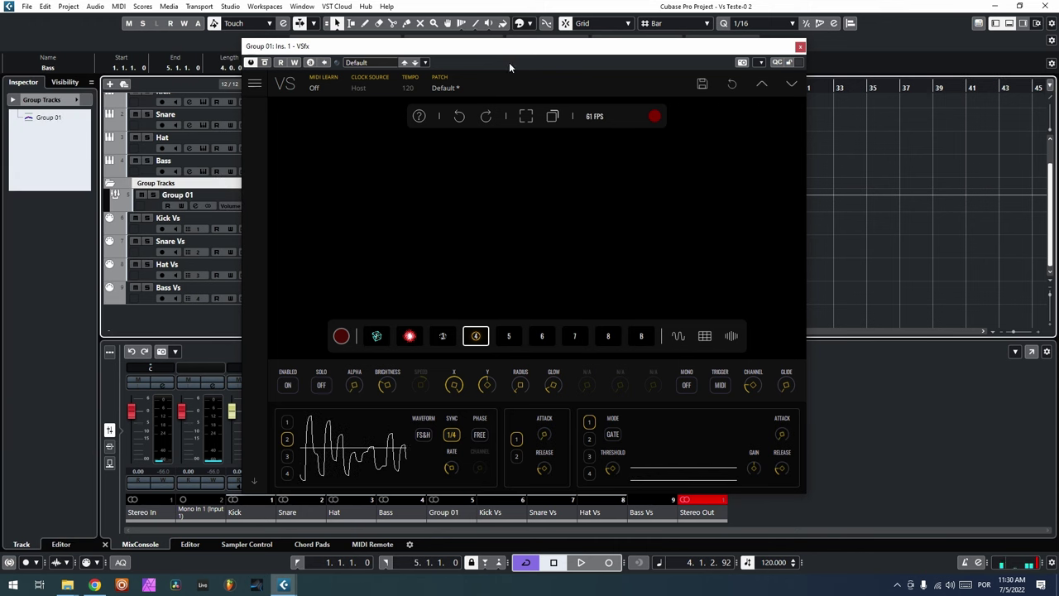
drag(508, 62, 450, 97)
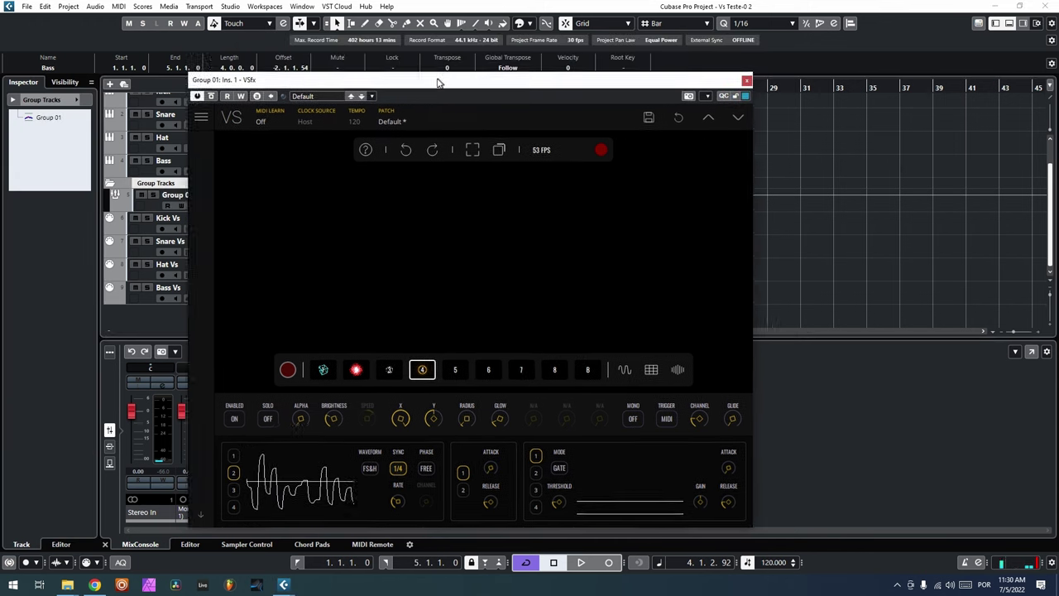
- Open the MixConsole in its own window, then close the VSfx editor and the mixer
click(1031, 353)
click(741, 83)
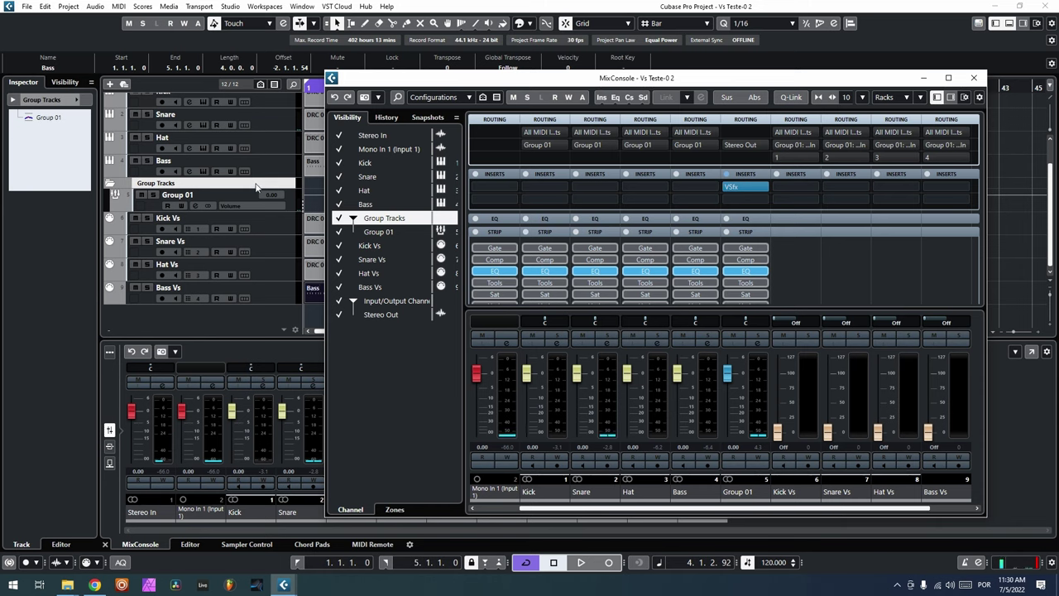
key(F3)
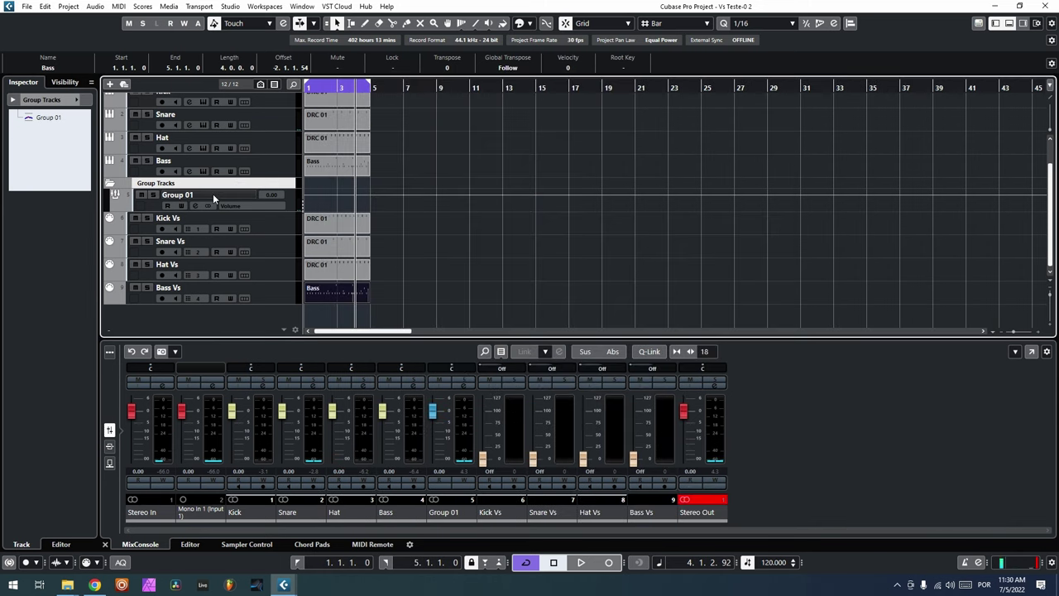
- Reopen Group 01's VSfx editor and start playback to preview the visuals
click(157, 208)
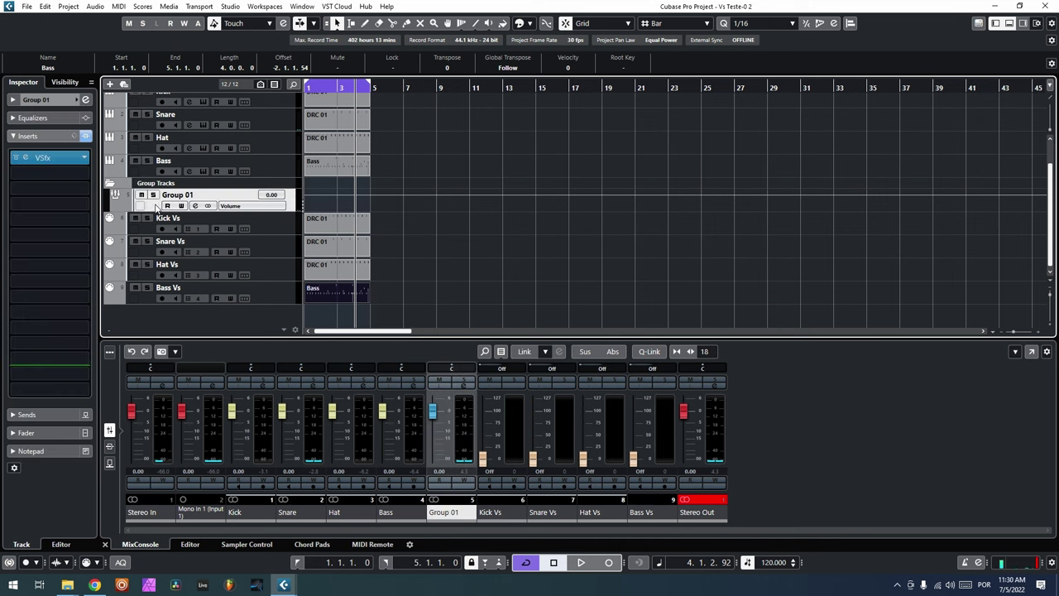
click(28, 159)
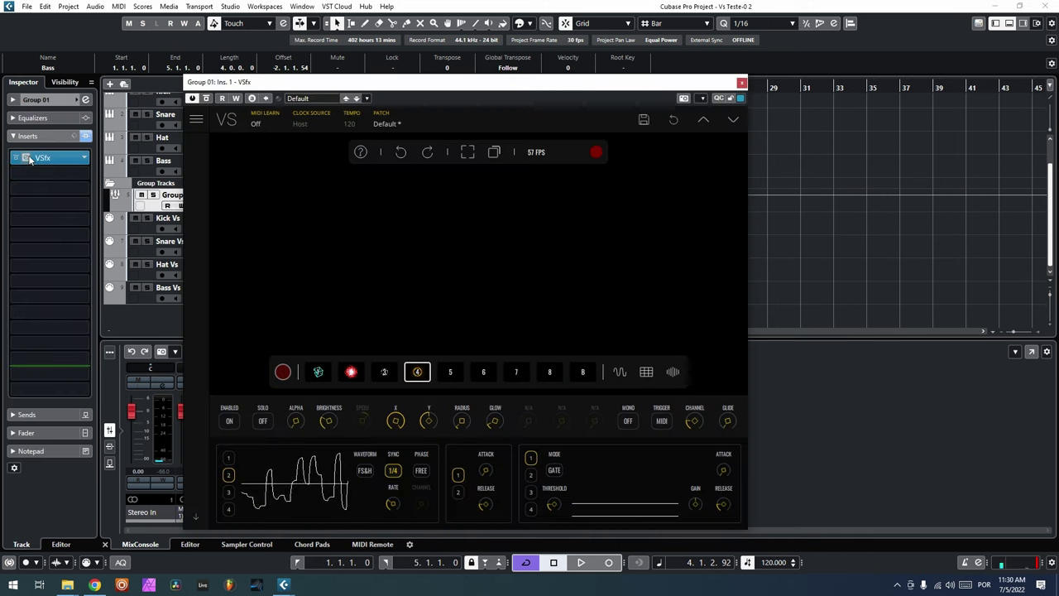
key(space)
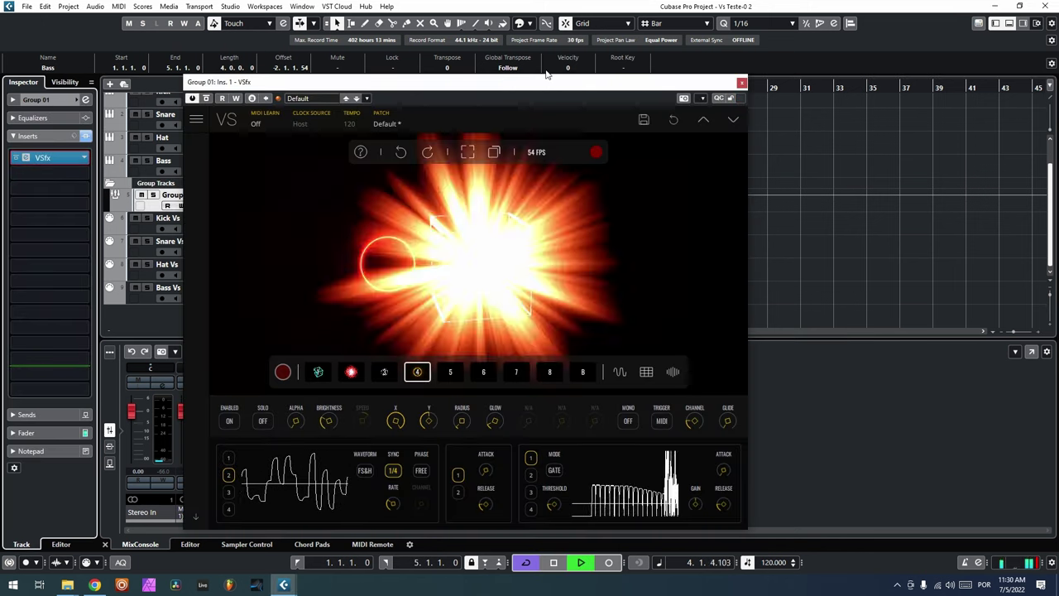
drag(536, 81, 569, 69)
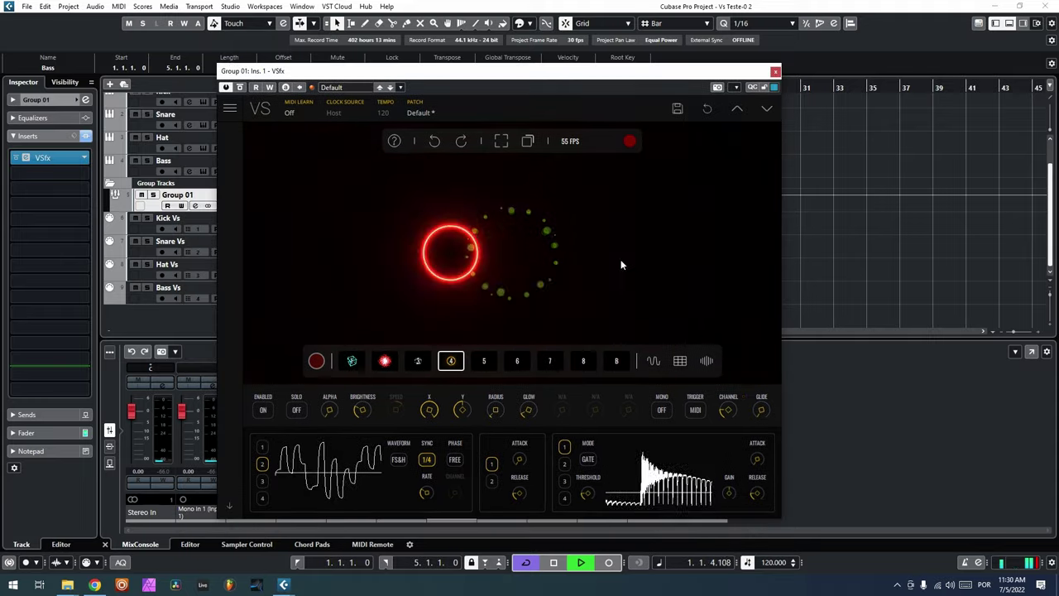
- Load the wavy Pattern 4 material from the Factory browser into empty layer 5
click(484, 362)
scroll(540, 397, down, 3)
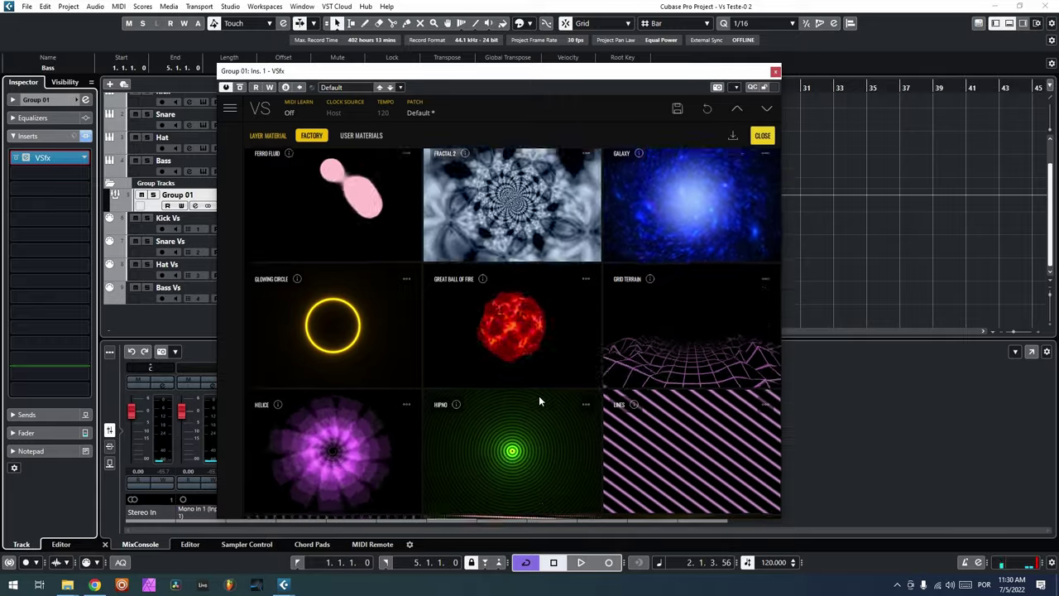
scroll(538, 401, down, 3)
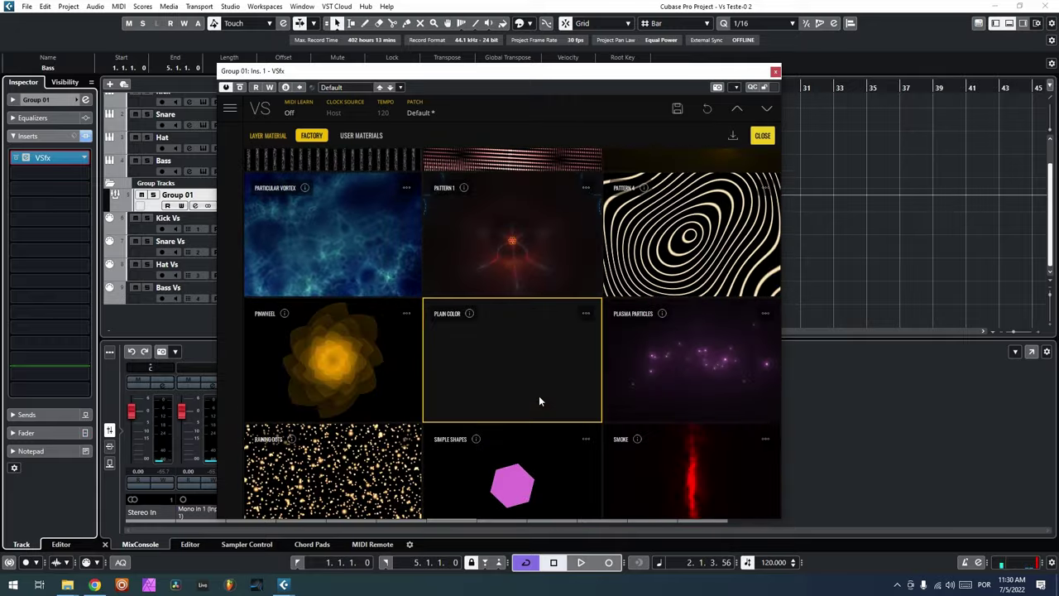
scroll(538, 395, up, 5)
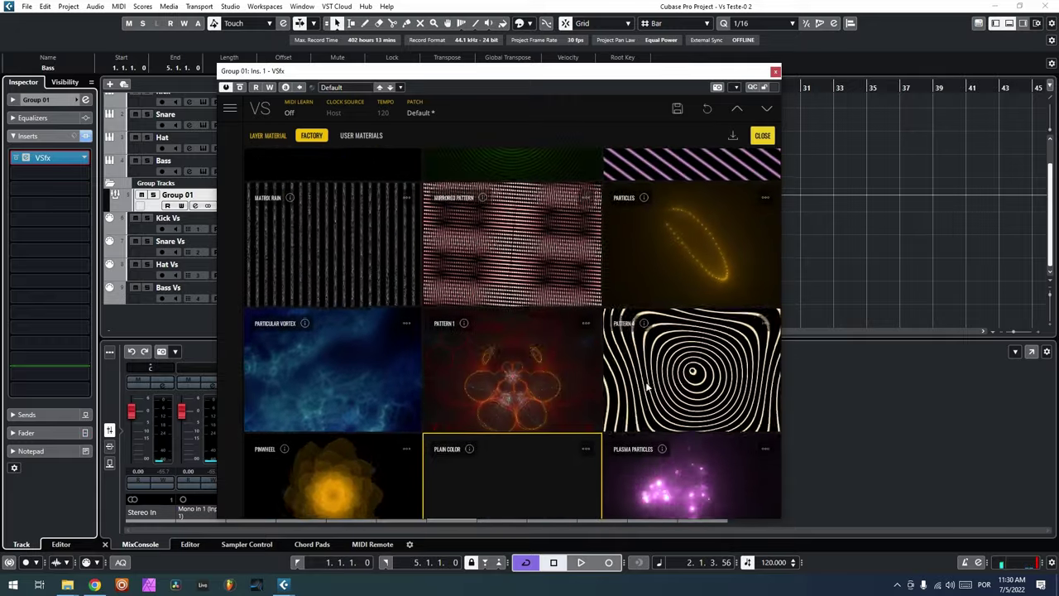
click(685, 381)
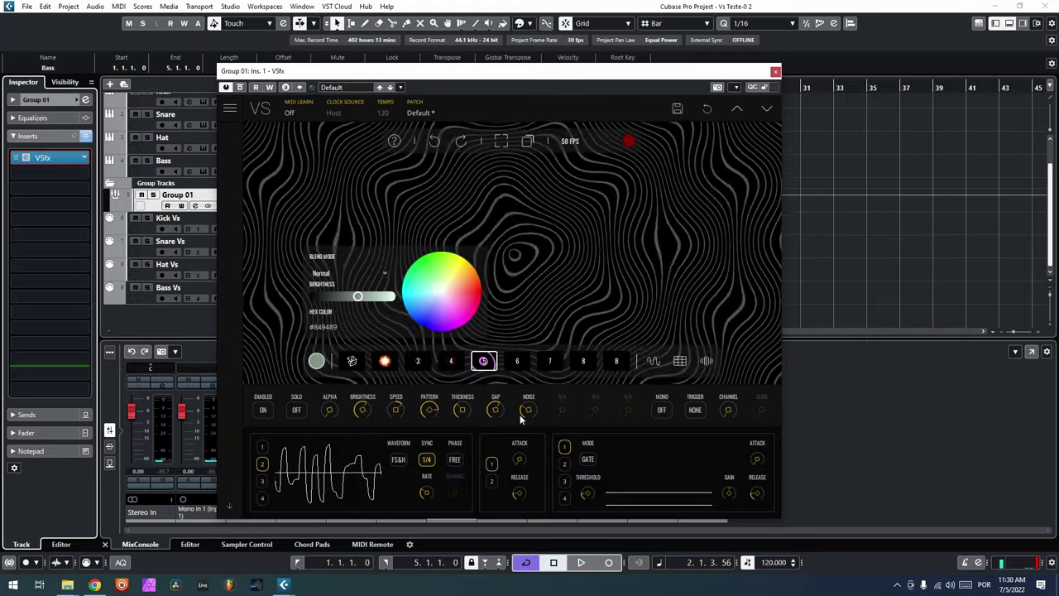
- Reshape the wavy pattern and close the layer colour settings
mouse_move(396, 410)
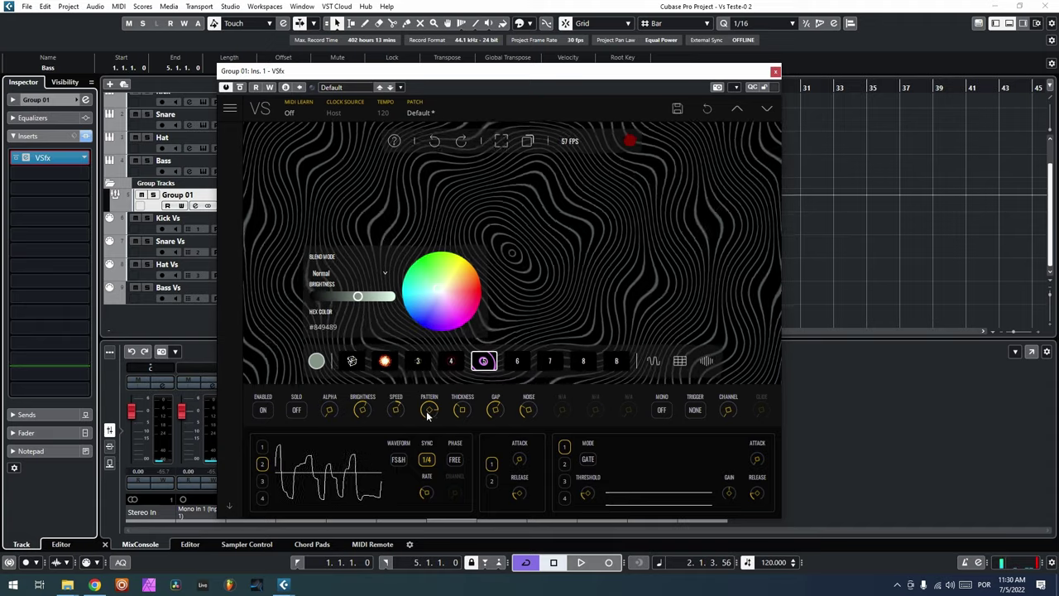
drag(428, 415, 428, 457)
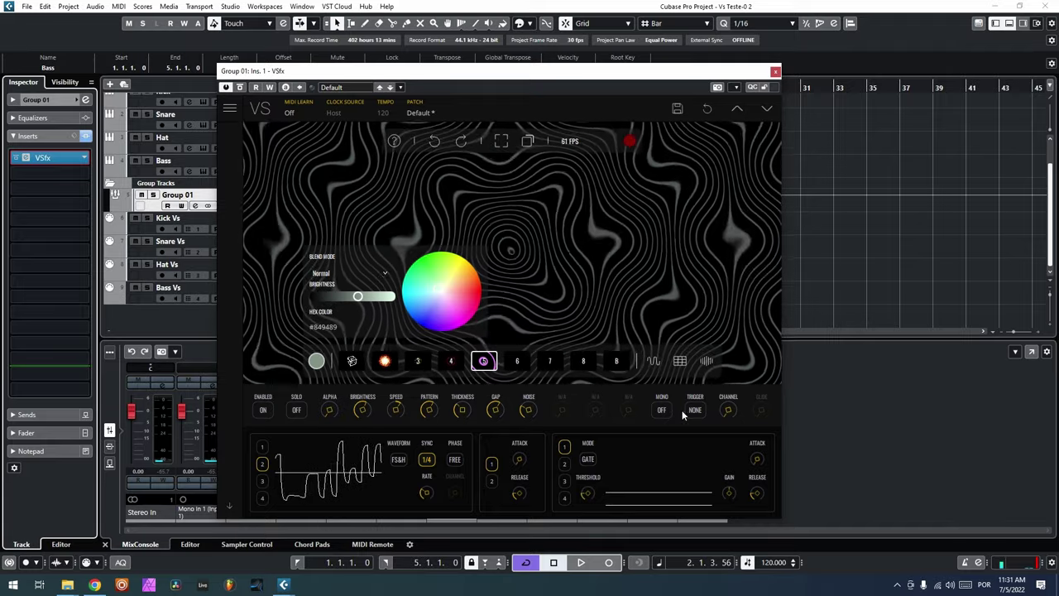
click(682, 409)
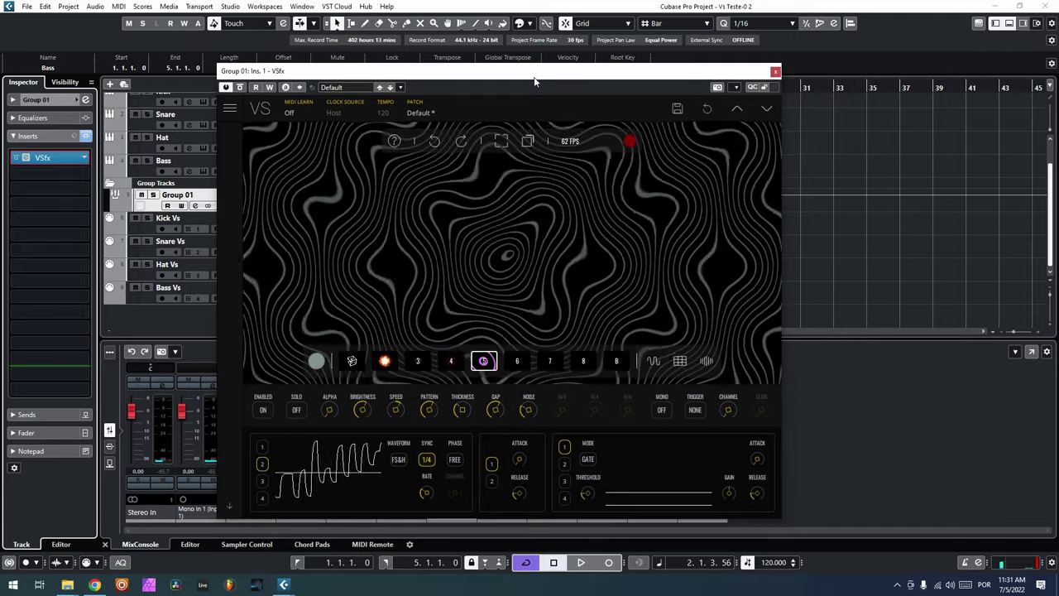
- Start playback and toggle the pattern layer's trigger to MIDI and back to NONE
drag(535, 80, 542, 78)
key(space)
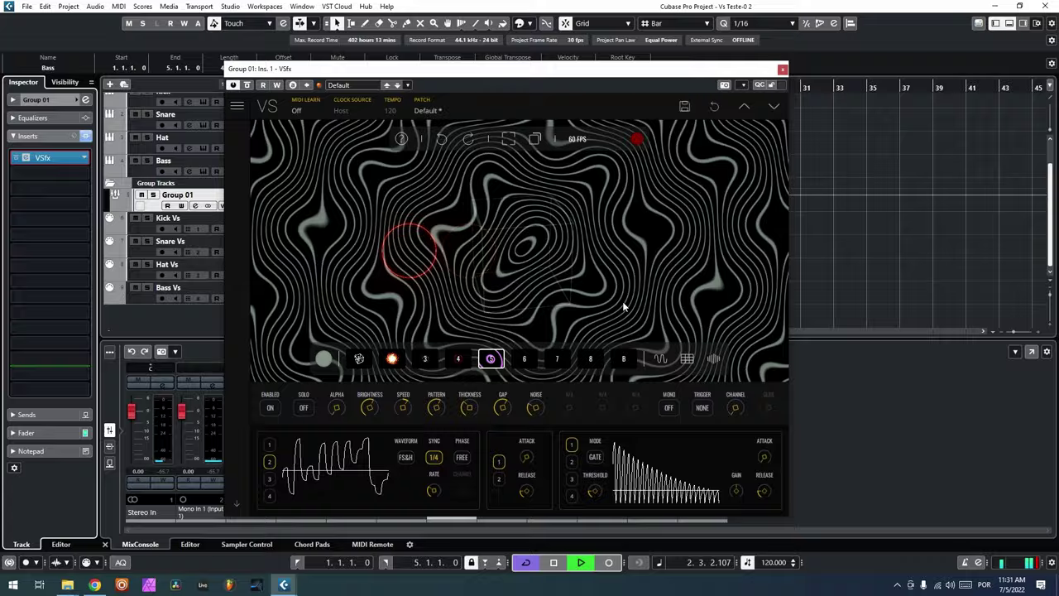
click(701, 407)
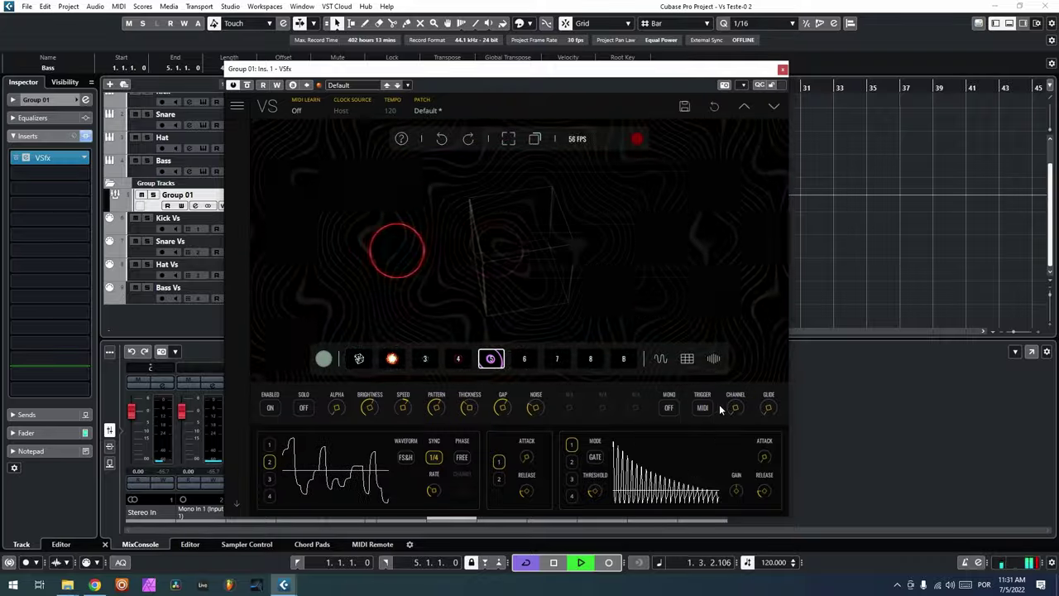
click(702, 408)
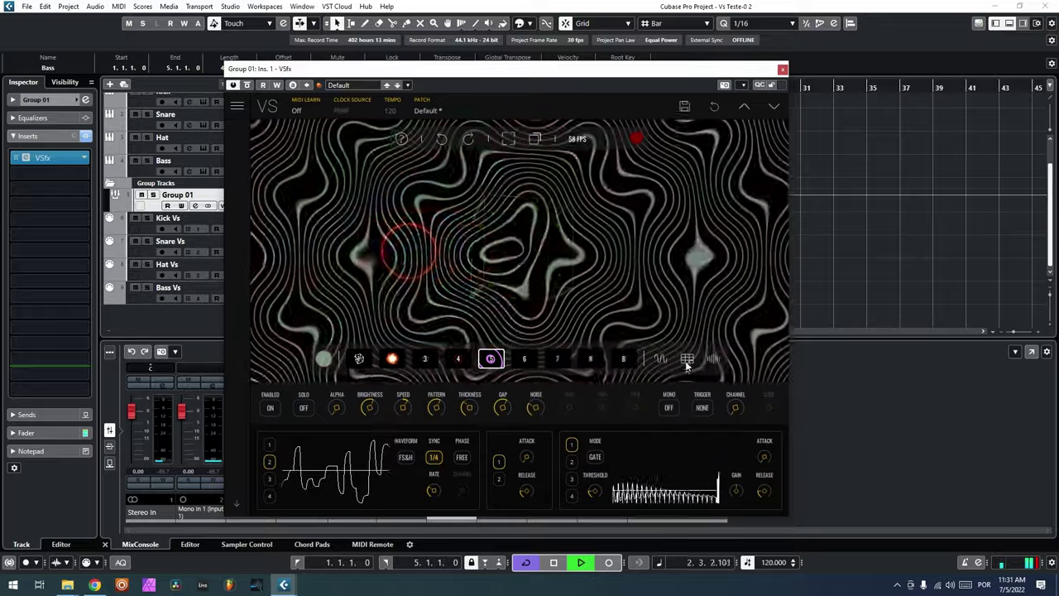
click(686, 358)
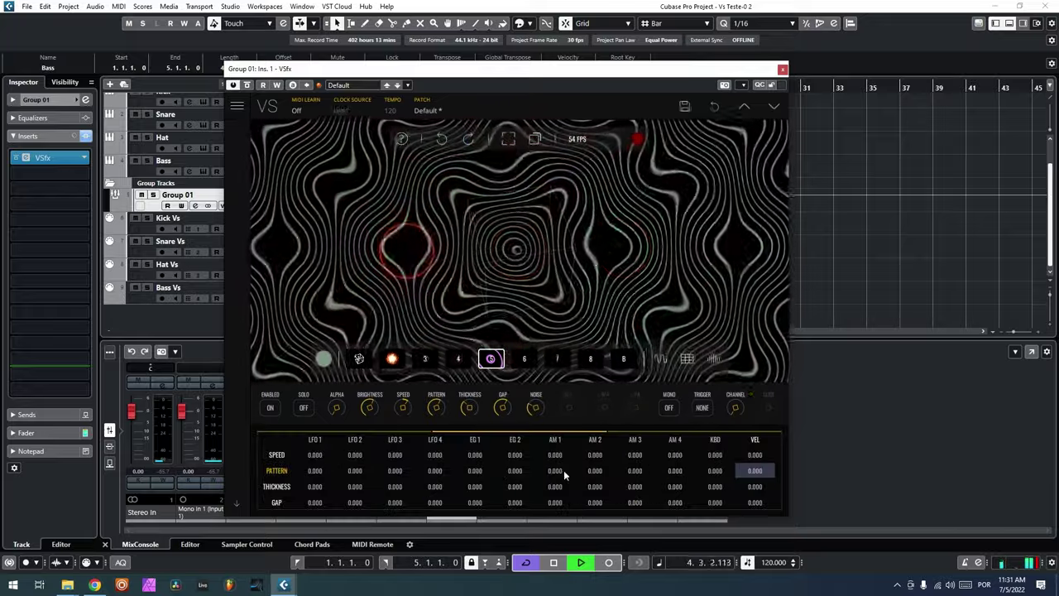
- Try AM 1 modulation on the wavy layer's Pattern, then reset it to 0.000
drag(563, 470, 577, 367)
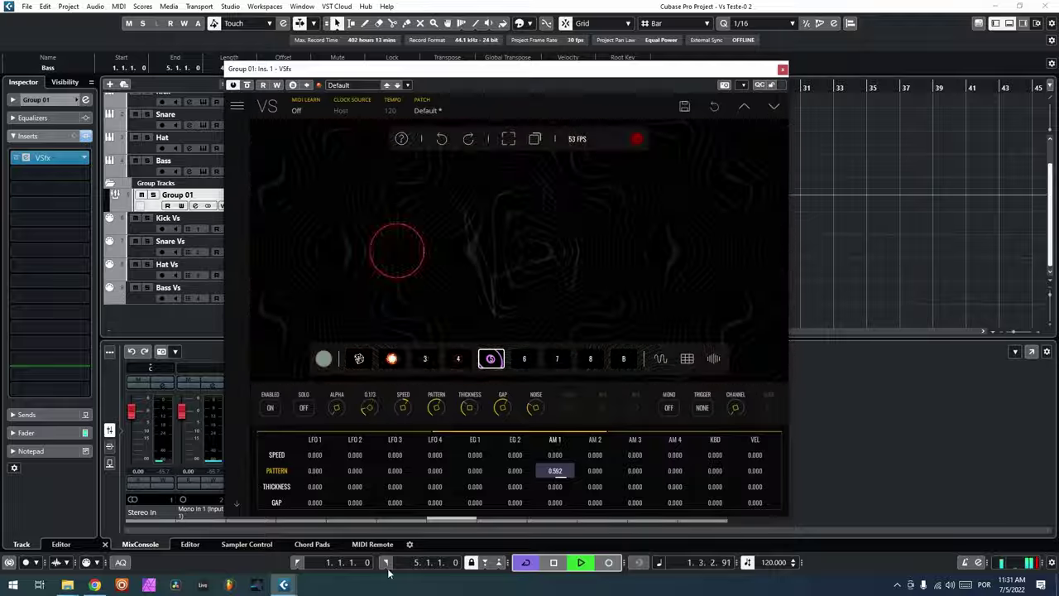
drag(574, 438, 547, 541)
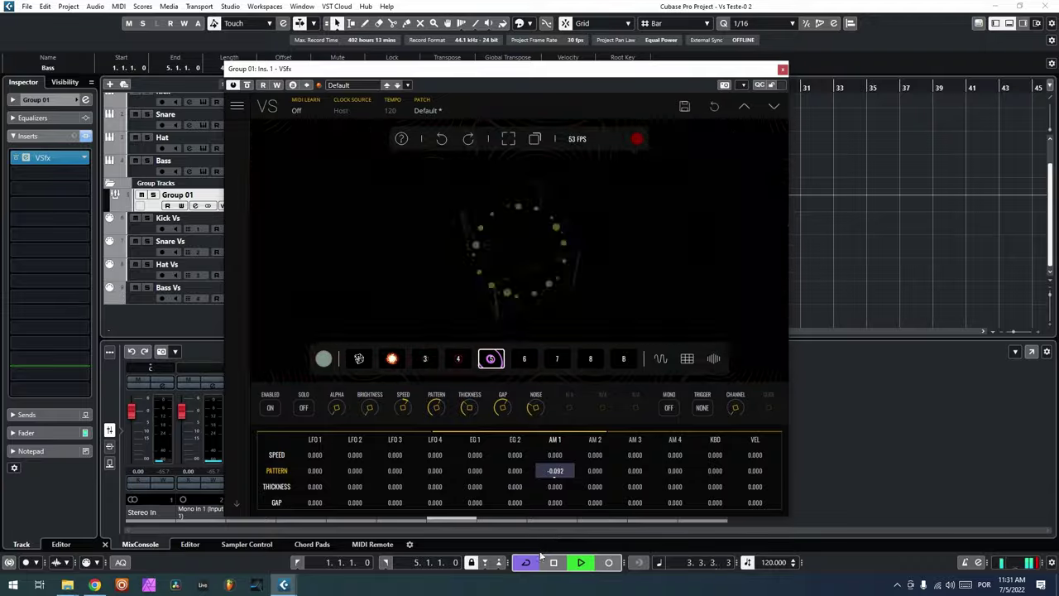
double_click(554, 471)
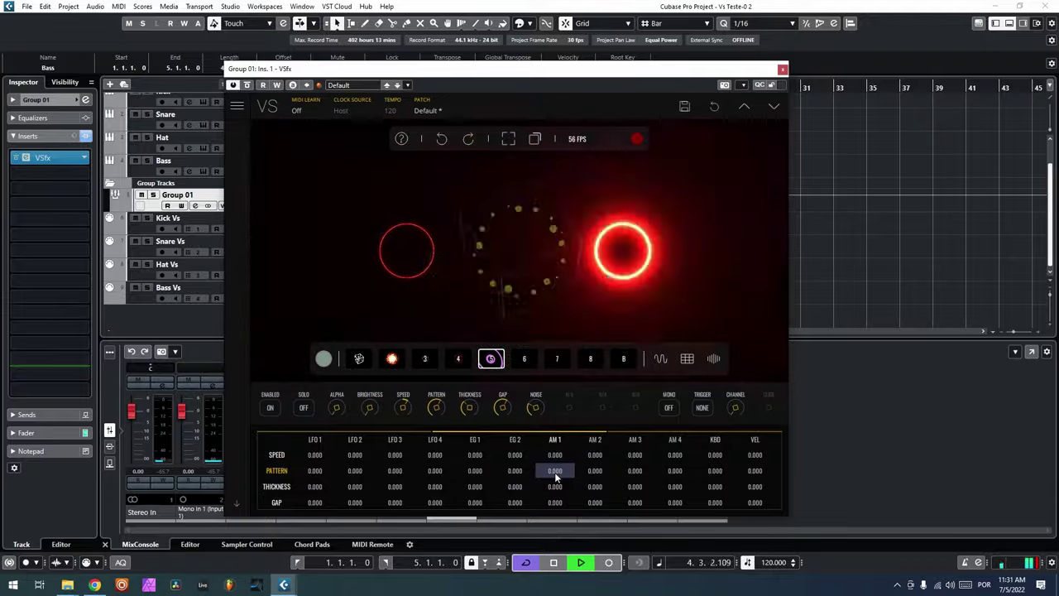
scroll(409, 447, up, 2)
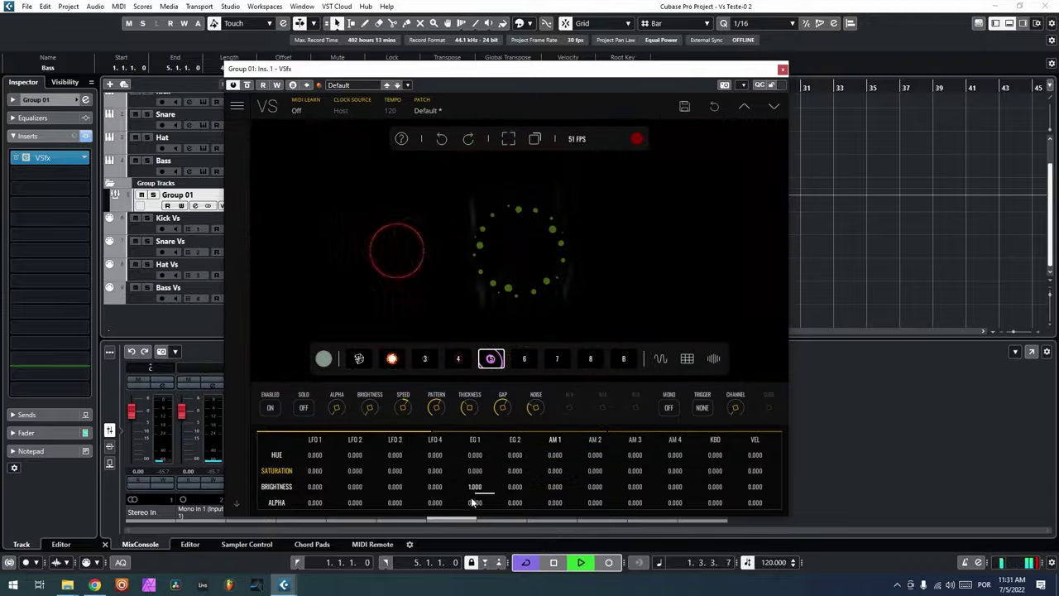
- Set AM 1-to-Pattern to 1.000, add LFO 3 brightness, and raise the gate threshold to 0.580
click(476, 488)
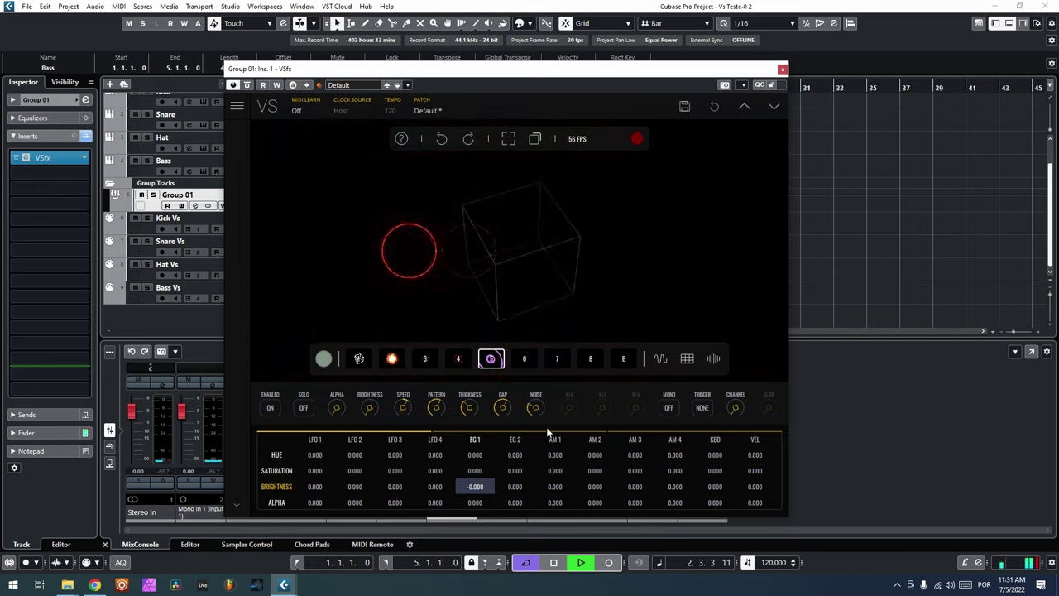
scroll(546, 488, down, 2)
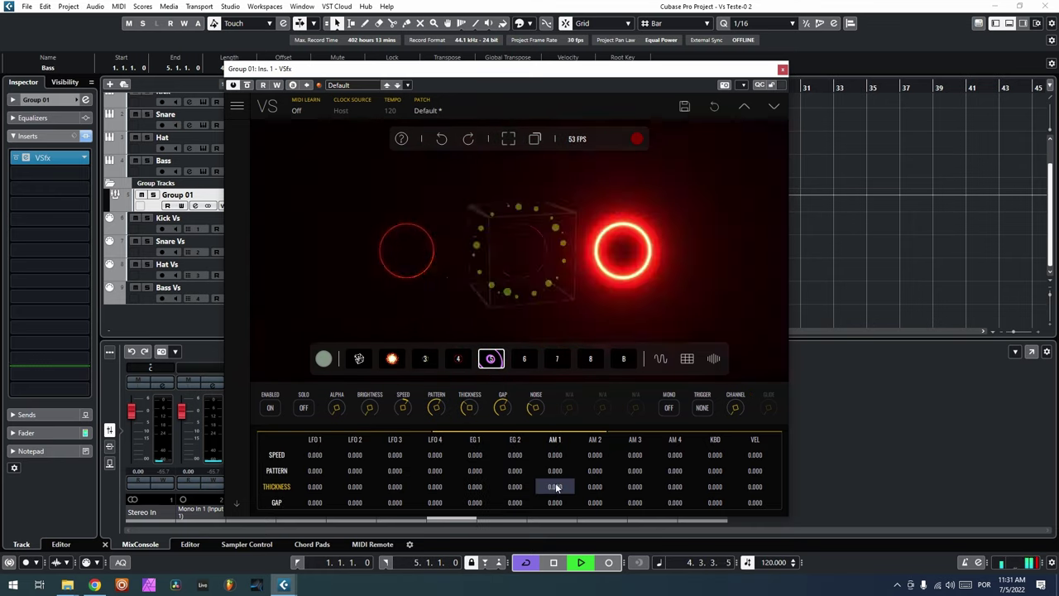
drag(558, 472, 573, 252)
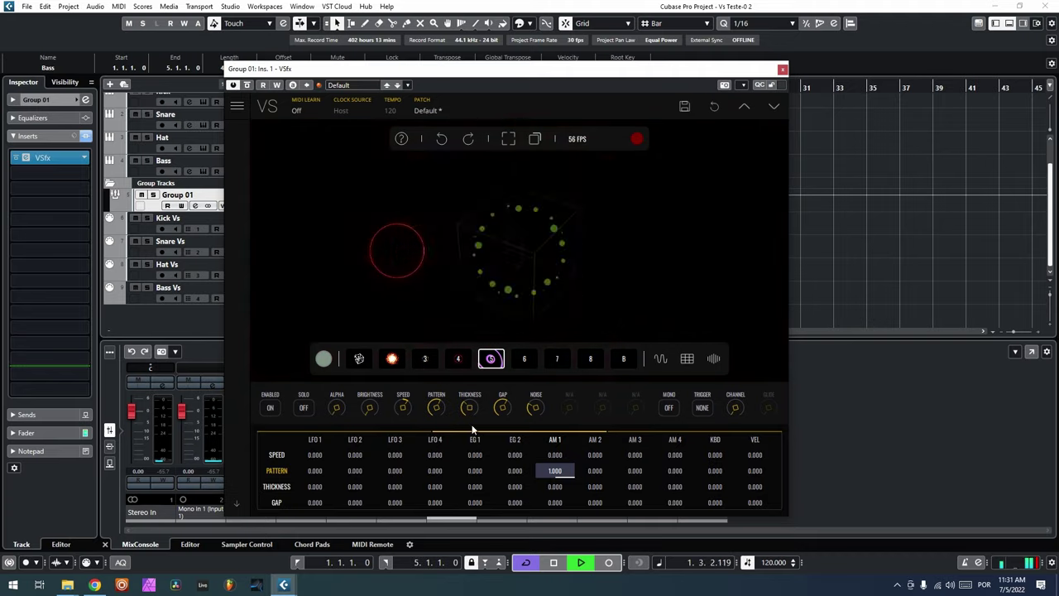
scroll(399, 463, up, 2)
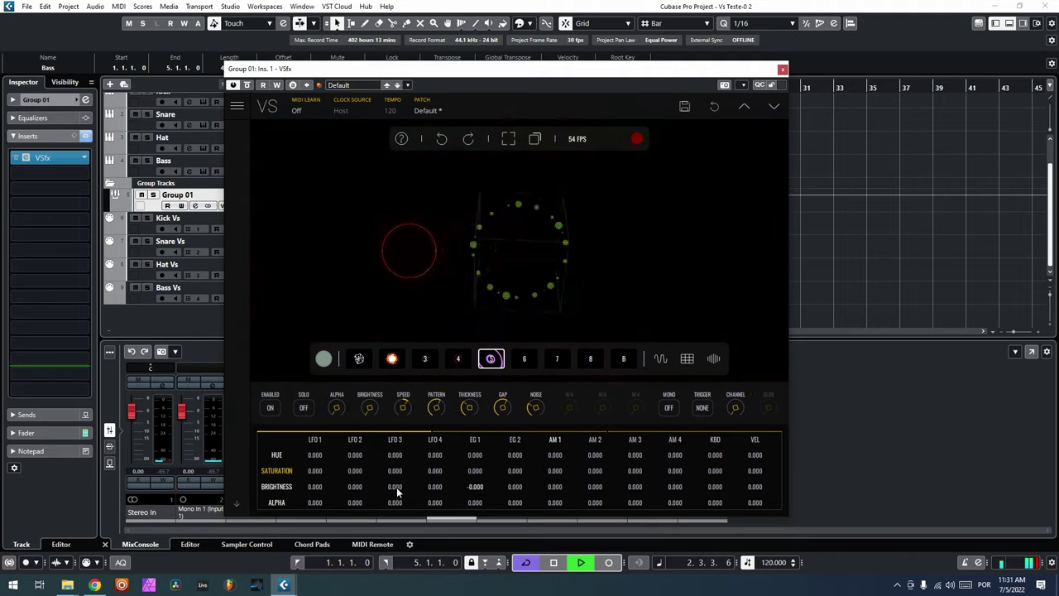
drag(396, 486, 401, 448)
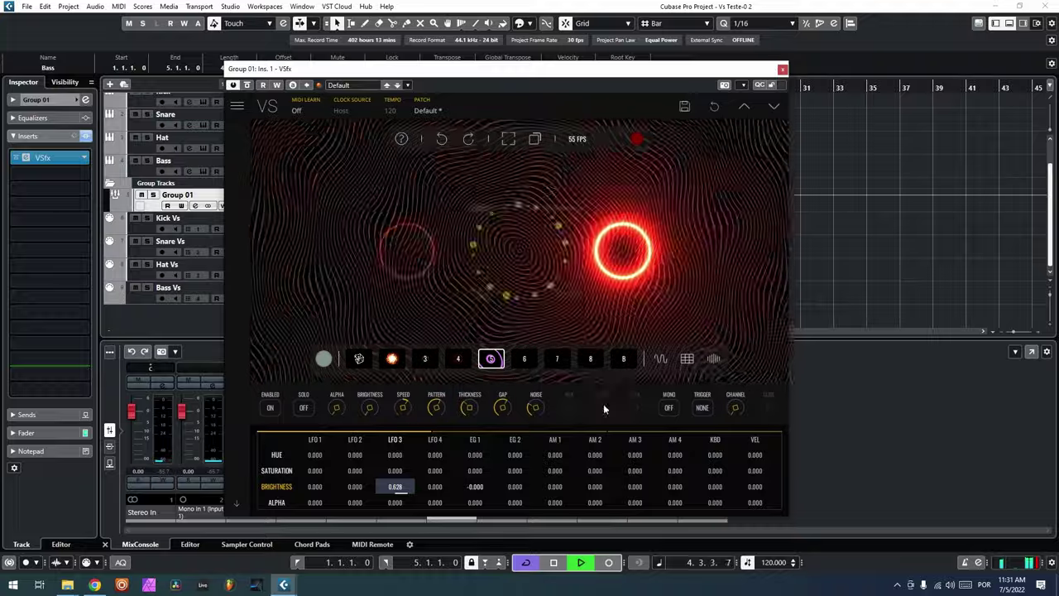
click(688, 359)
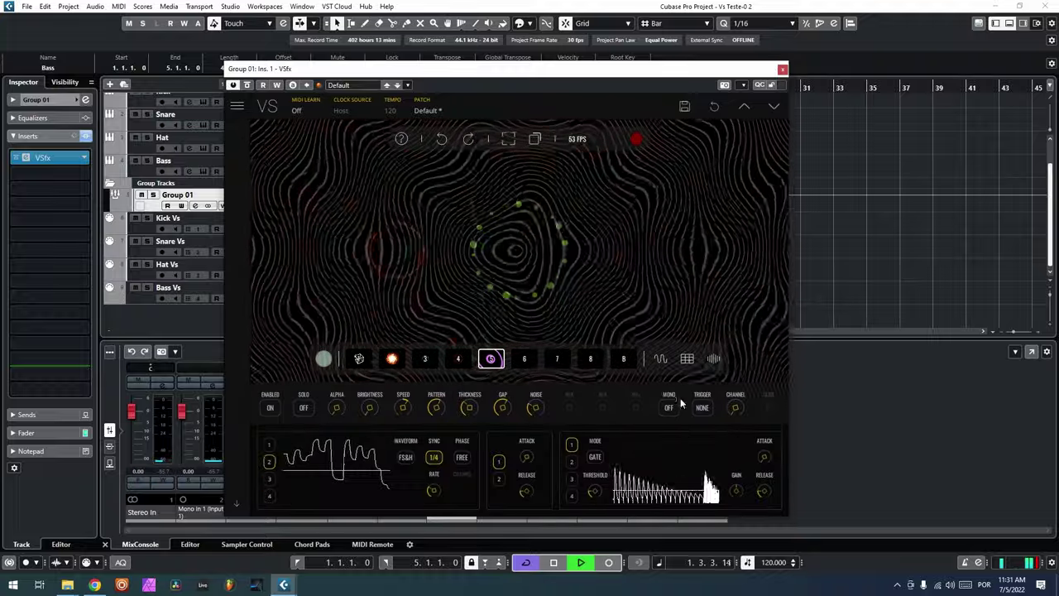
drag(595, 491, 603, 416)
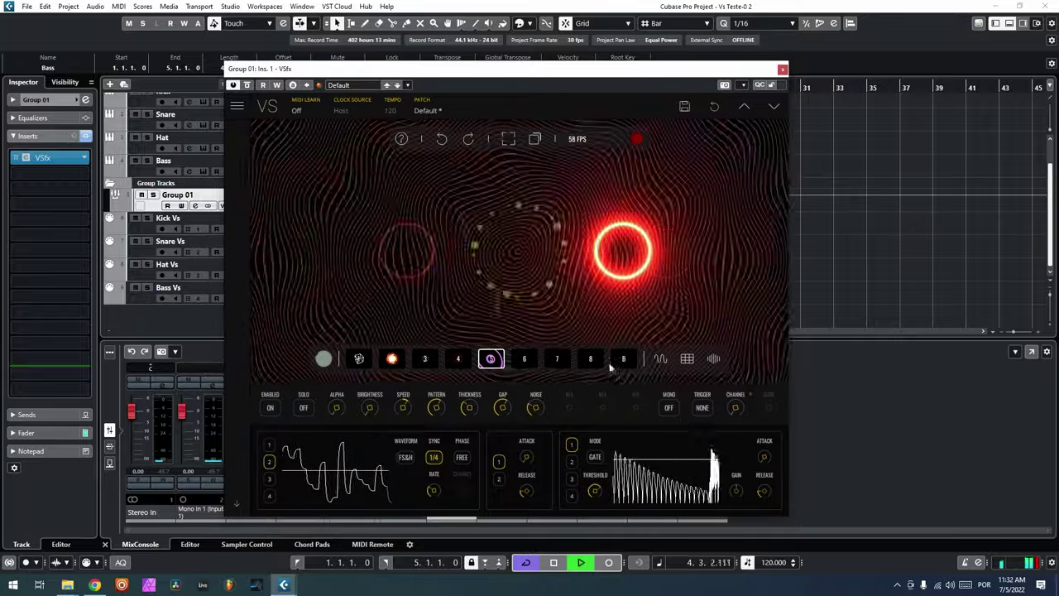
- Replace the LFO 3 Brightness routing with AM 1 driving Brightness
click(680, 362)
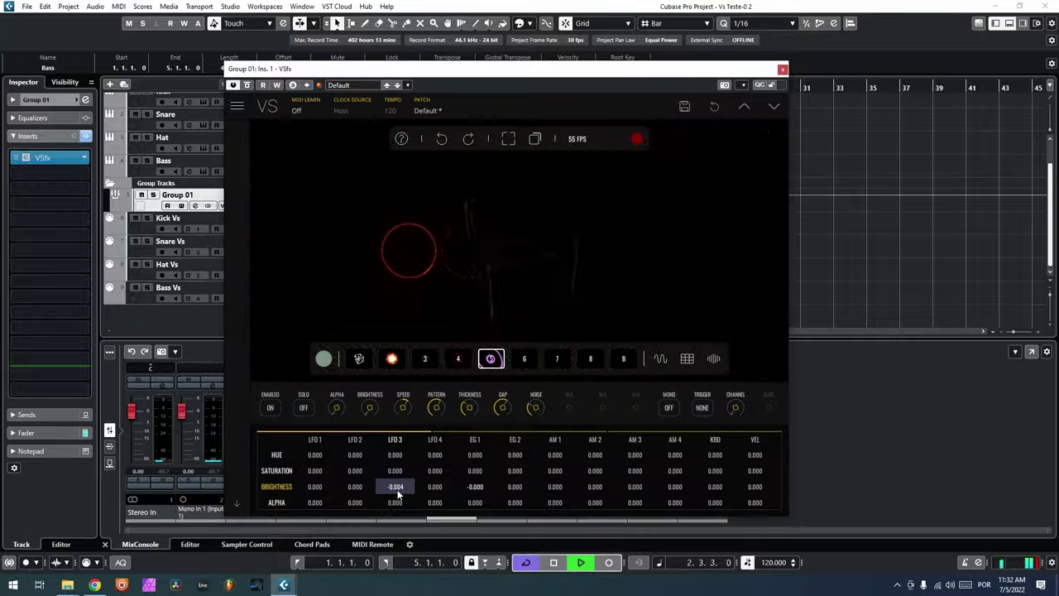
drag(402, 465, 406, 440)
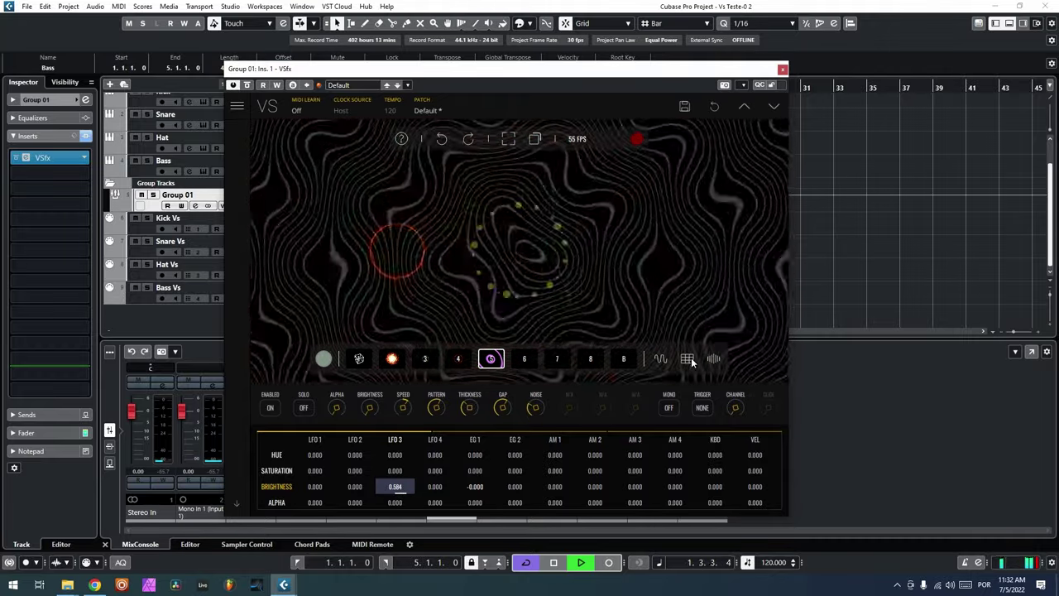
double_click(397, 488)
drag(555, 489, 563, 358)
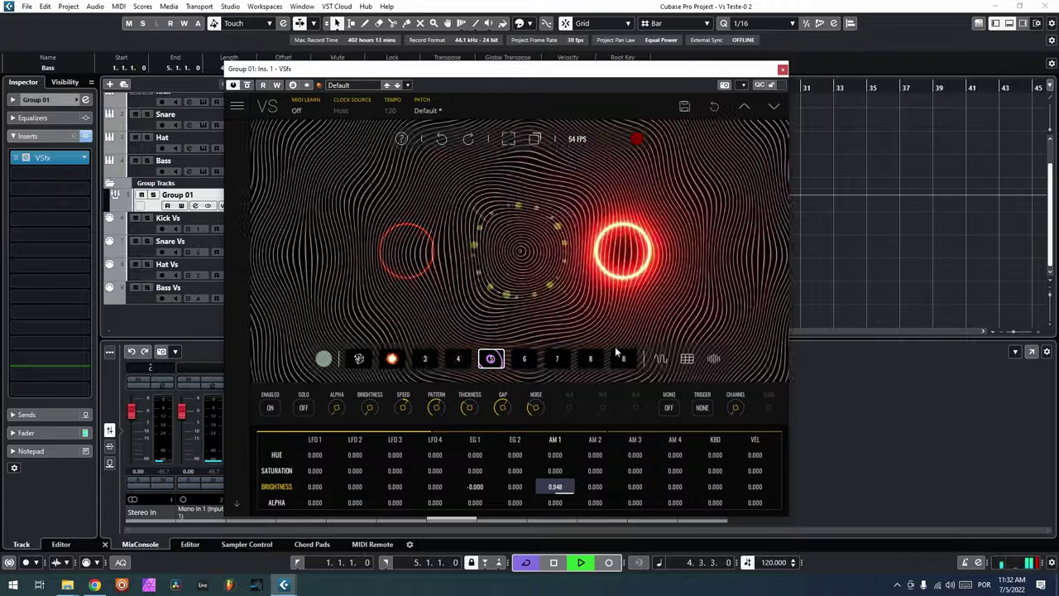
click(358, 358)
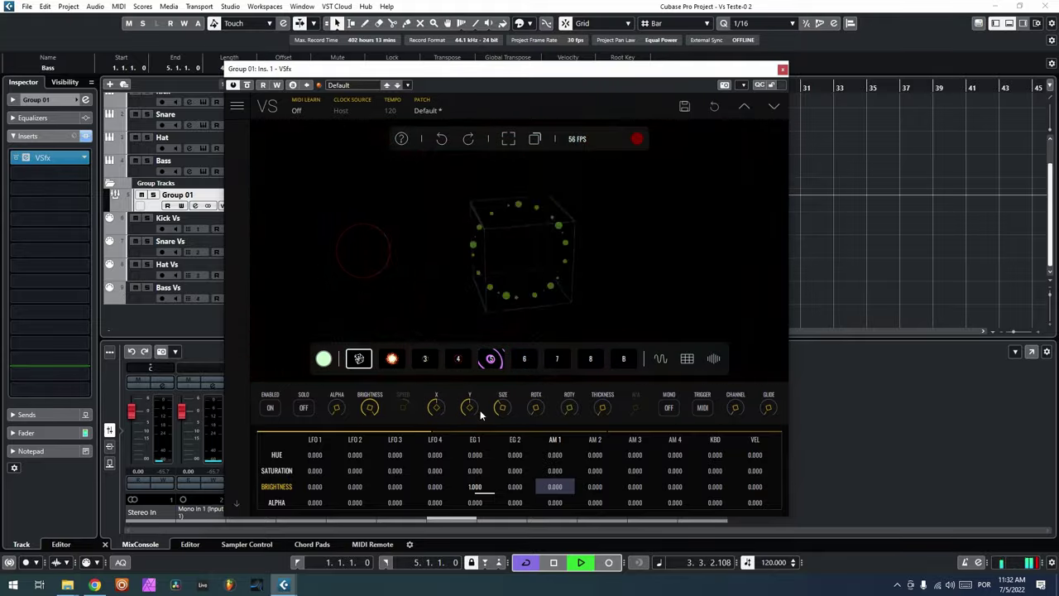
- Increase the cube's SIZE, then select the red circles layer to check its radius
drag(509, 412, 506, 393)
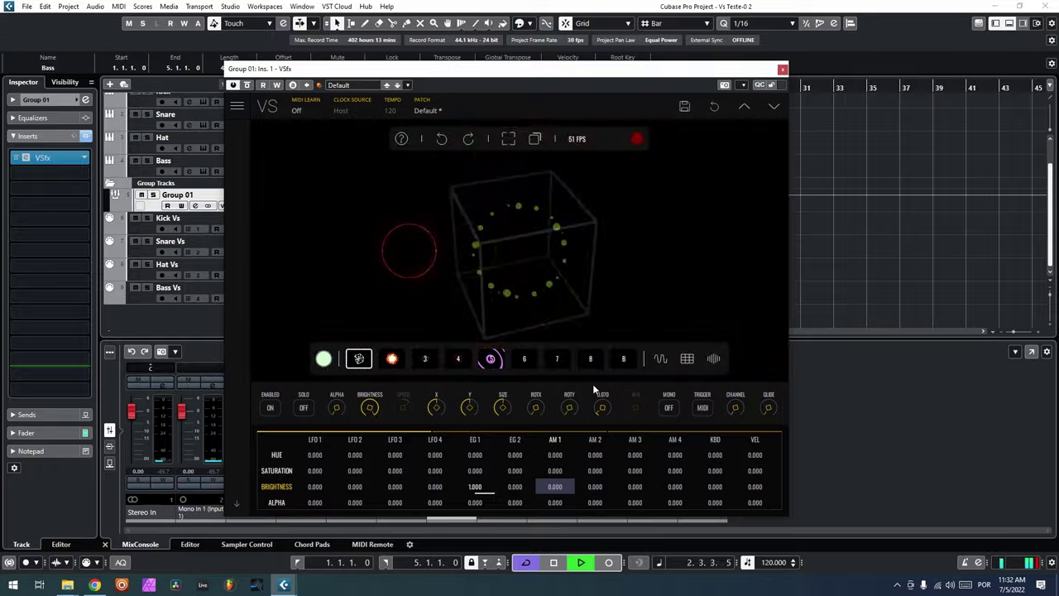
click(457, 358)
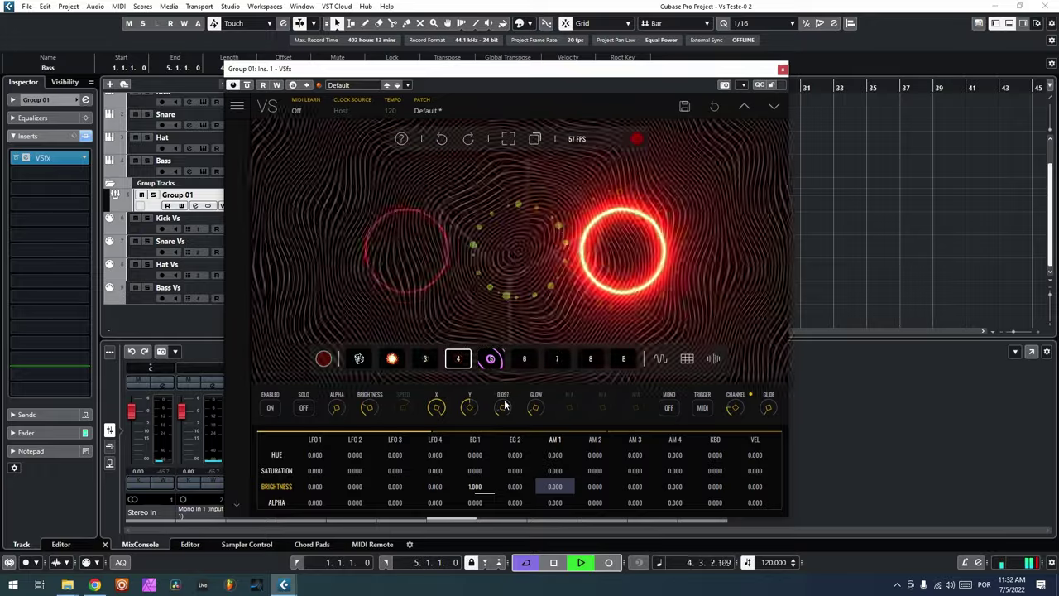
mouse_move(507, 405)
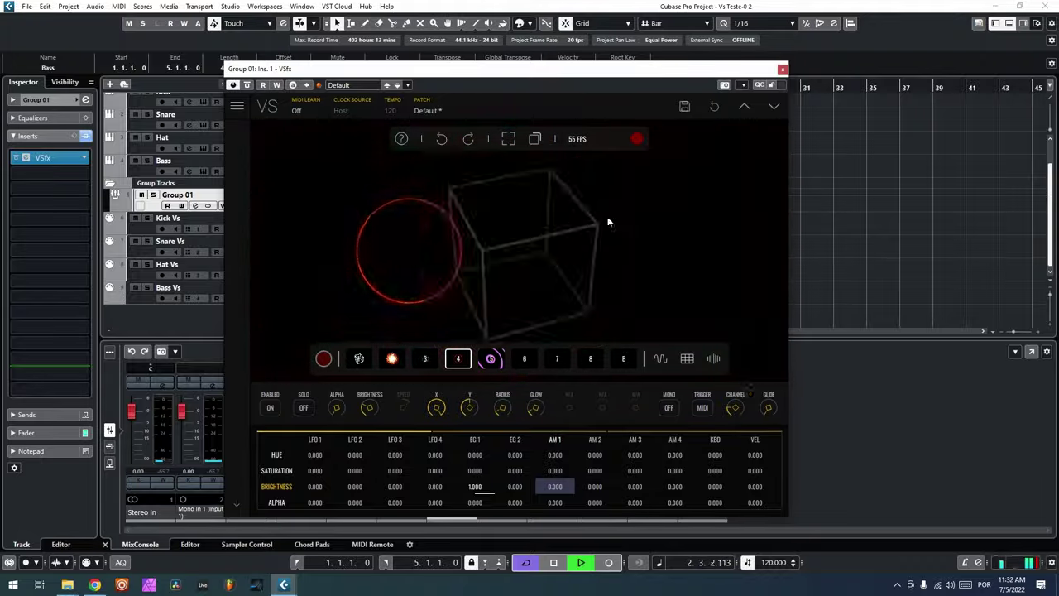
- Reposition the VSfx window up-right and restart playback to preview the glowing red circles
drag(541, 80, 549, 66)
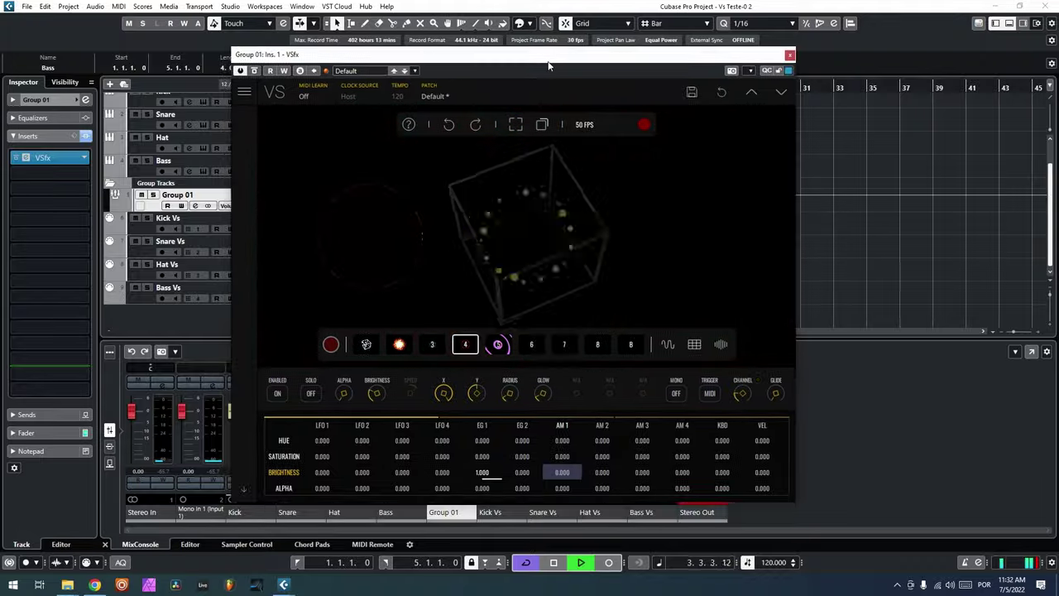
key(space)
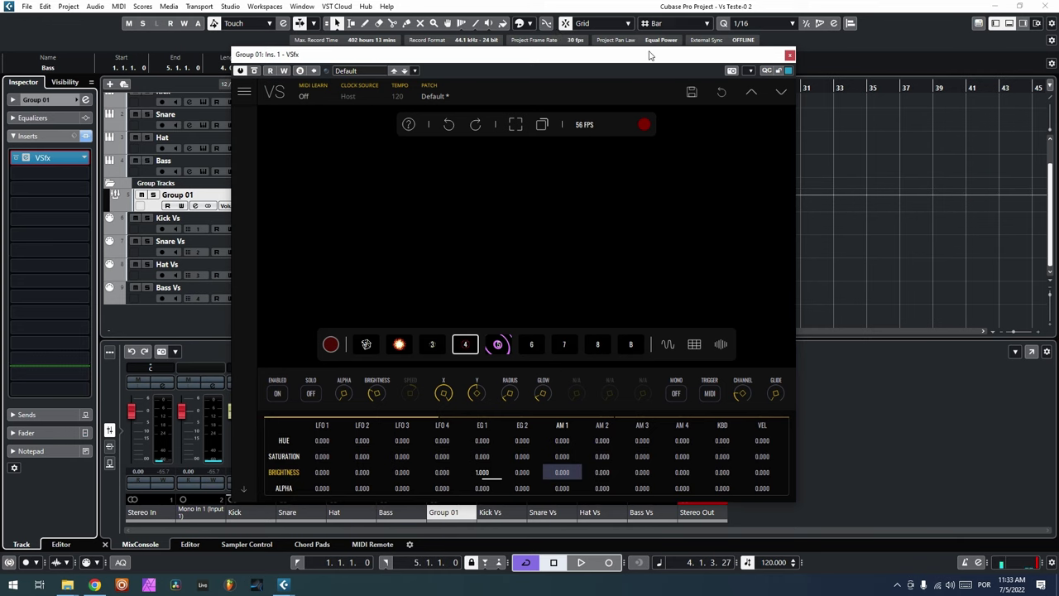
drag(566, 55, 604, 45)
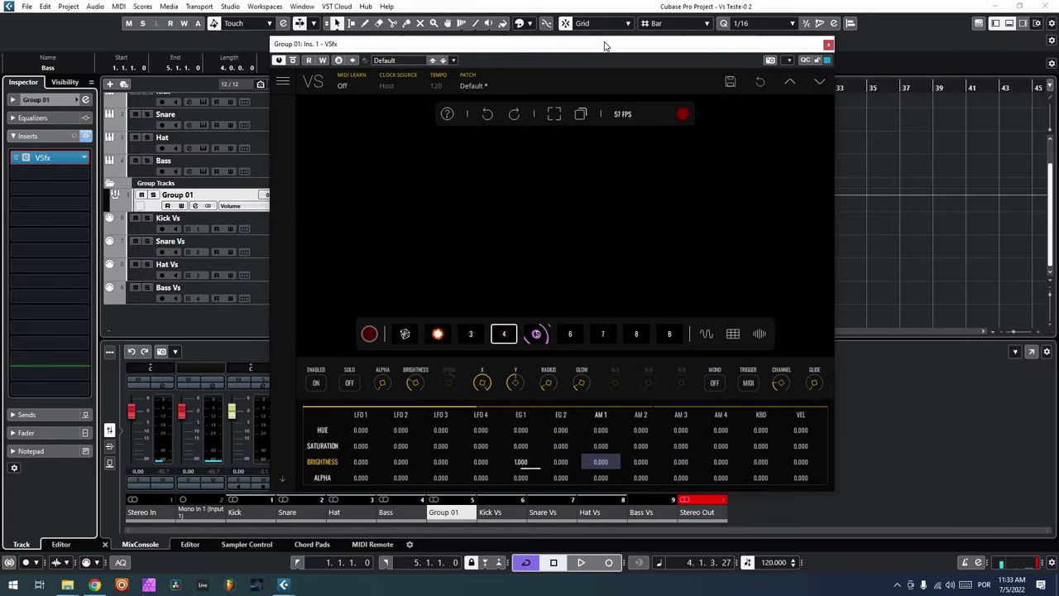
key(space)
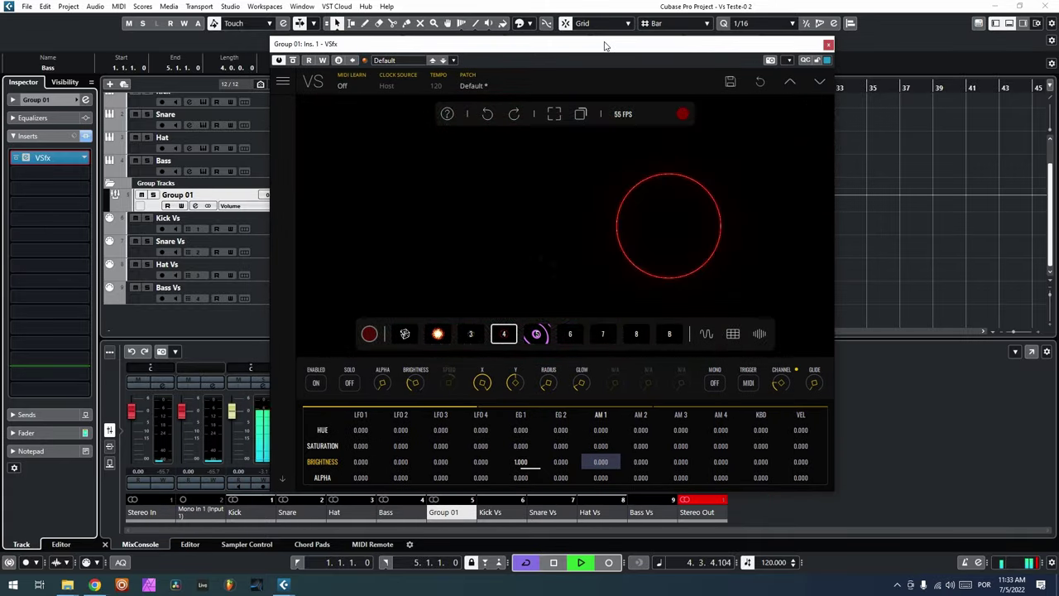